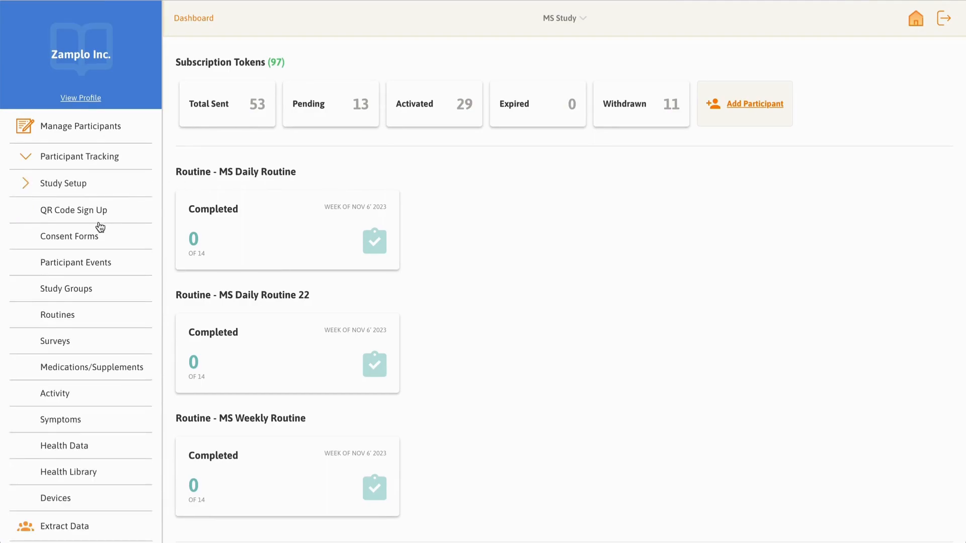
# - Start a new consent form in the MS Study's setup and name it "Informed Consent Form"
pyautogui.click(104, 240)
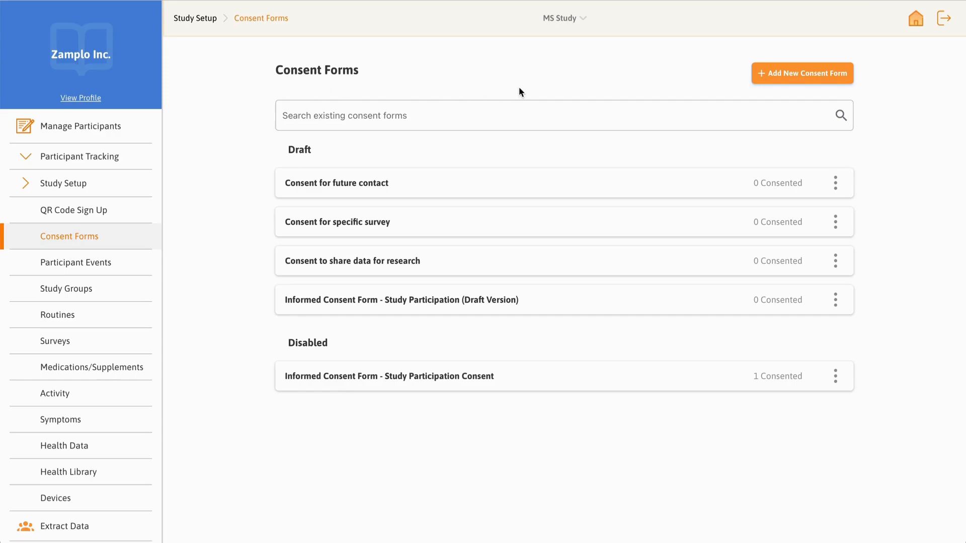
pyautogui.click(765, 71)
pyautogui.click(679, 132)
pyautogui.write('Informed ')
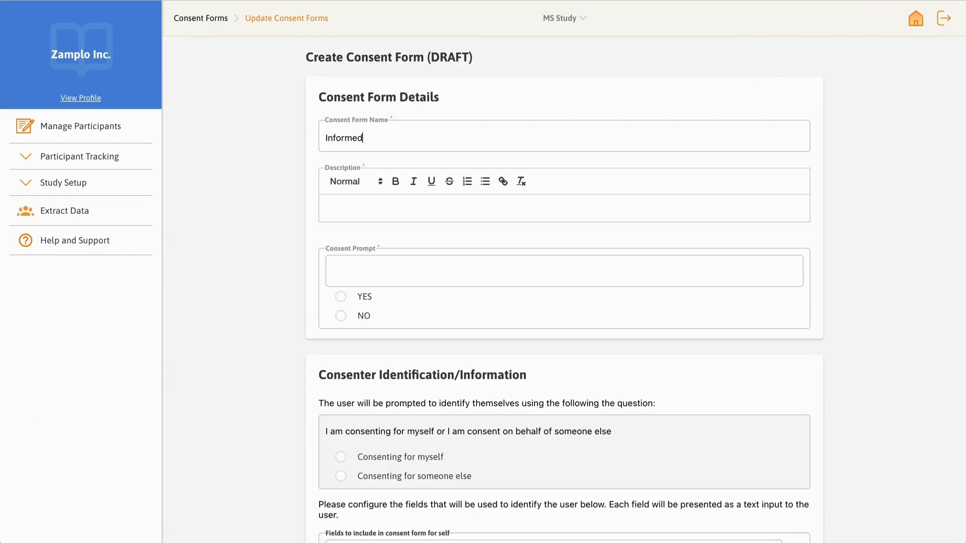
pyautogui.write('Consent Form')
# - Paste the copied stem cell therapy study information into the consent form's description
pyautogui.click(625, 204)
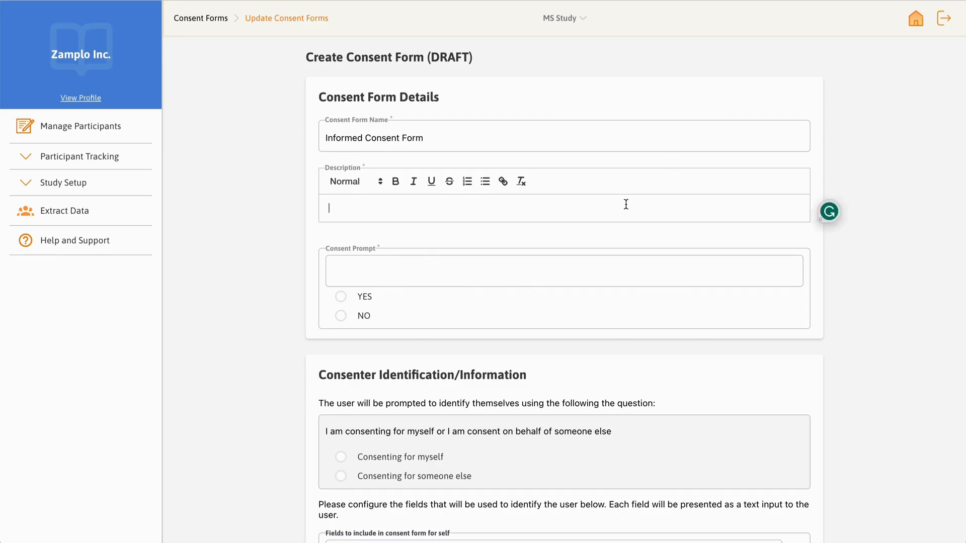
pyautogui.hotkey('ctrl', 'v')
pyautogui.click(643, 220)
# - Set the consent prompt to "Do you consent to participate in the MS Study?"
pyautogui.scroll(-3, 642, 220)
pyautogui.scroll(-7, 642, 220)
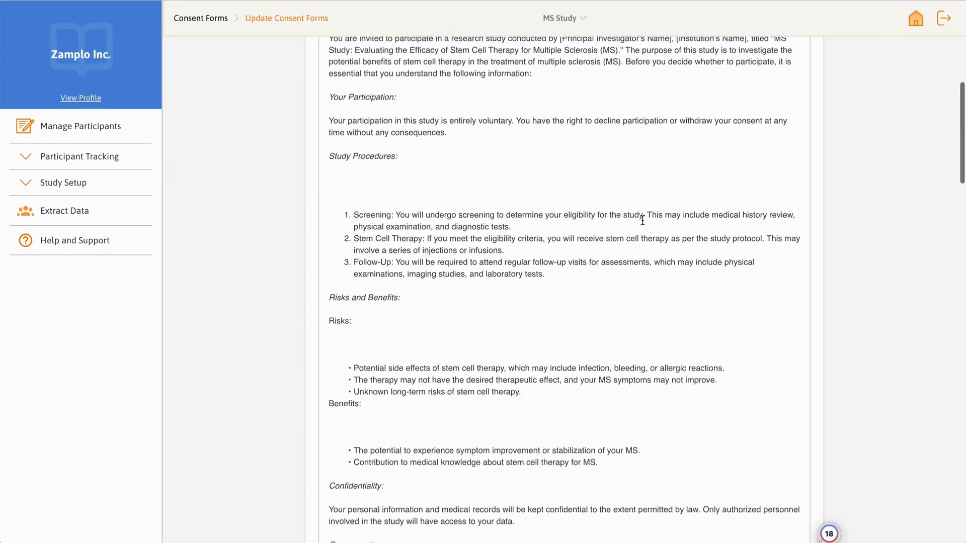
pyautogui.scroll(-8, 643, 221)
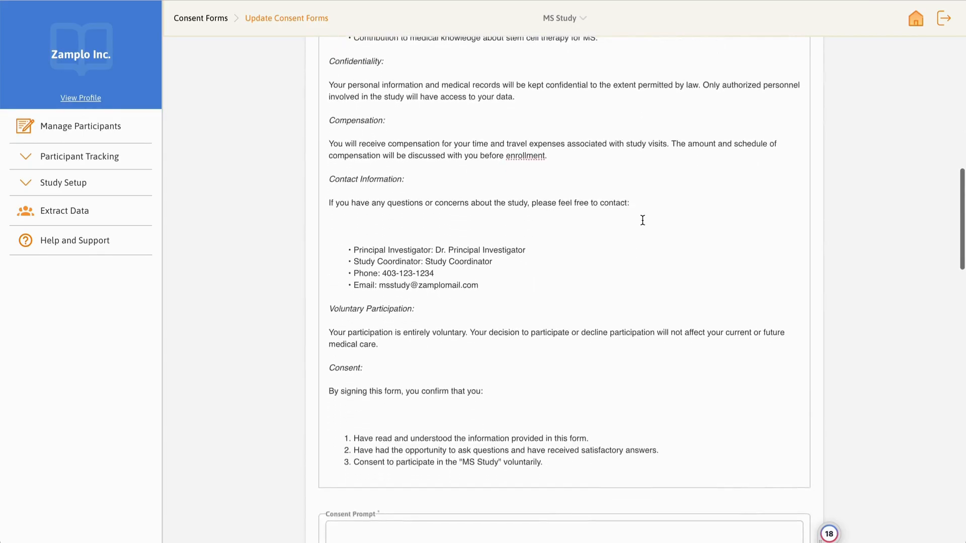
pyautogui.scroll(-1, 642, 221)
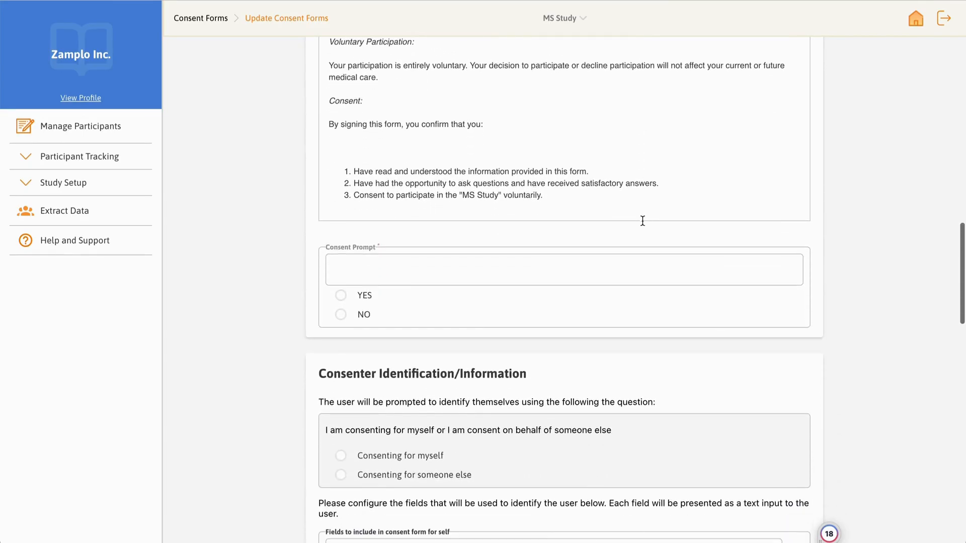
pyautogui.click(625, 265)
pyautogui.write('Do you ')
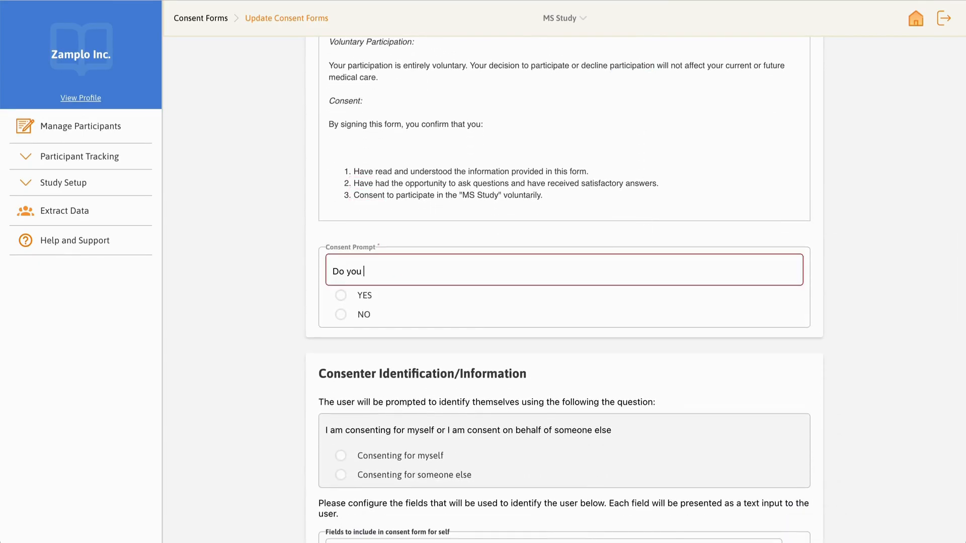
pyautogui.write('consent to participate ')
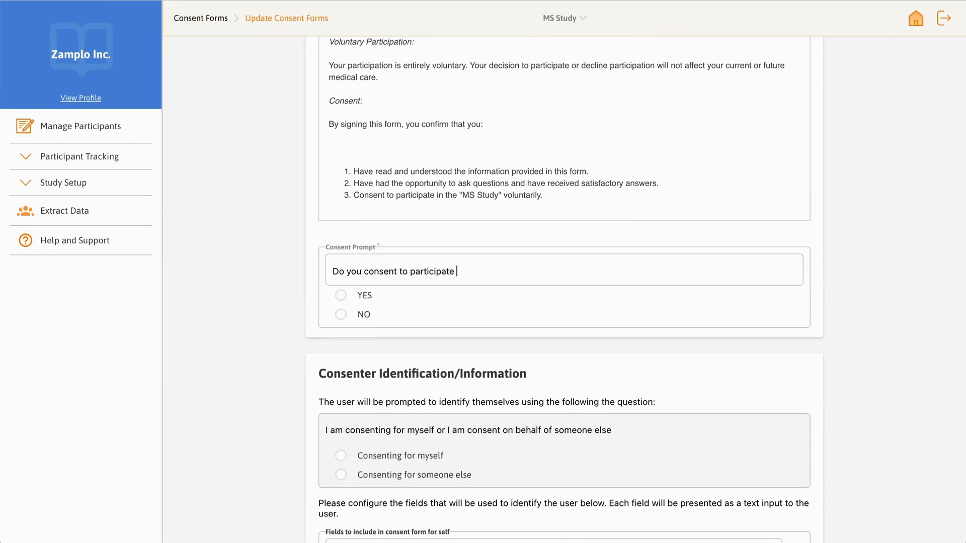
pyautogui.write('in the MS Study?')
# - Add a blank identification field for consenting on behalf of someone else, and remove it again
pyautogui.scroll(-5, 286, 347)
pyautogui.scroll(-1, 285, 351)
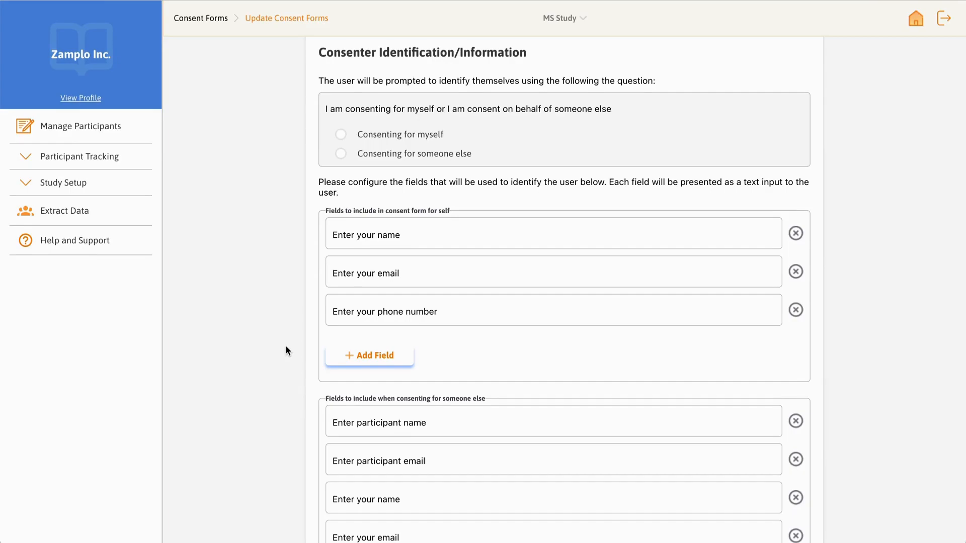
pyautogui.scroll(-3, 286, 349)
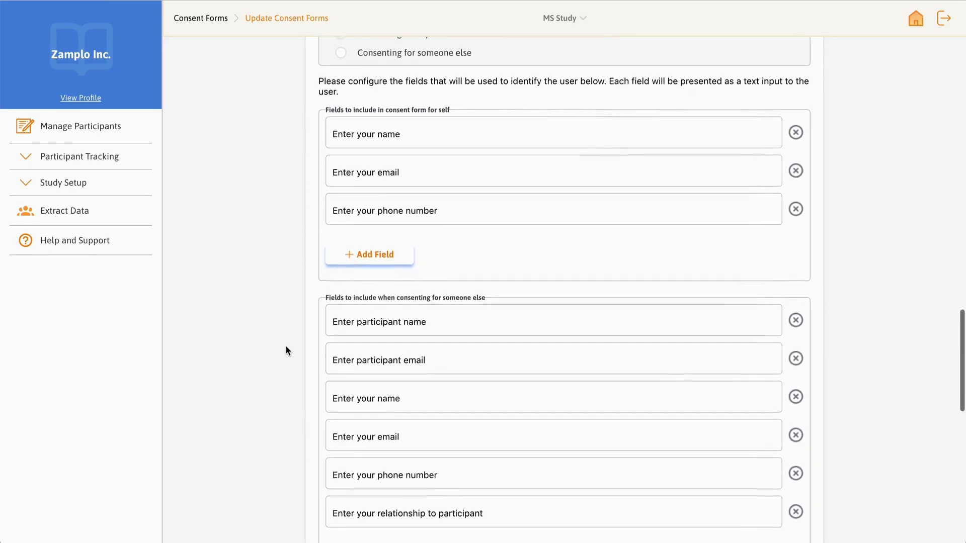
pyautogui.scroll(-2, 286, 349)
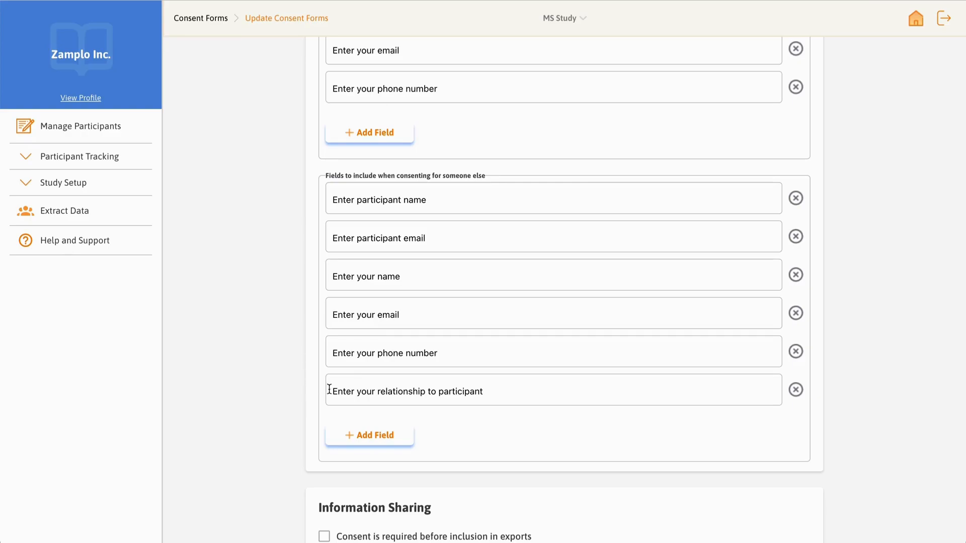
pyautogui.click(369, 435)
pyautogui.click(395, 433)
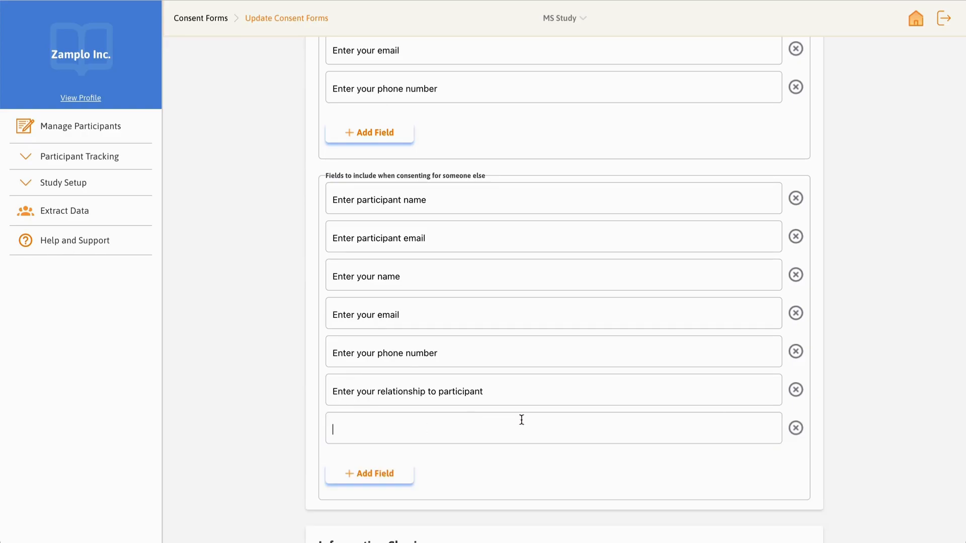
pyautogui.click(794, 427)
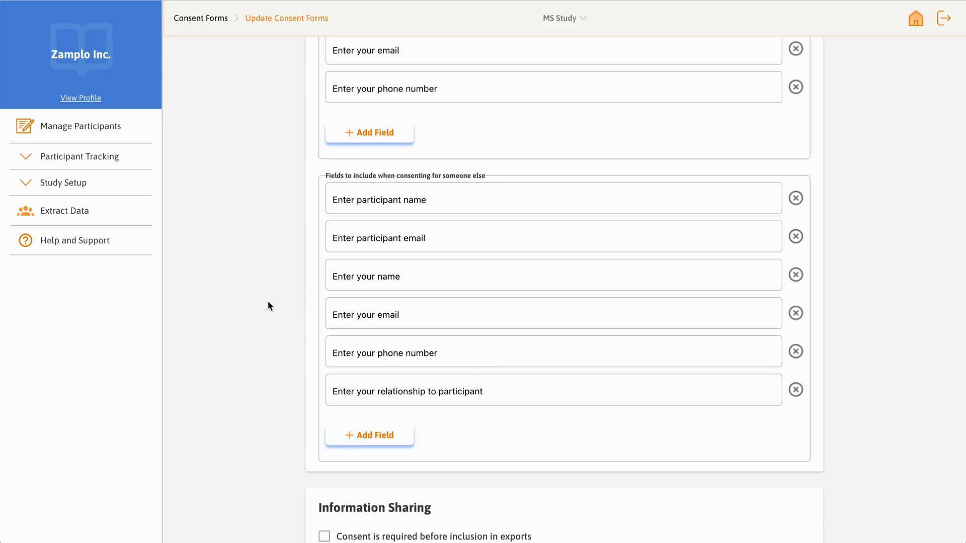
# - Switch the consent requirements for inclusion in exports and in participant overview on and back off
pyautogui.scroll(-6, 267, 300)
pyautogui.scroll(-3, 268, 301)
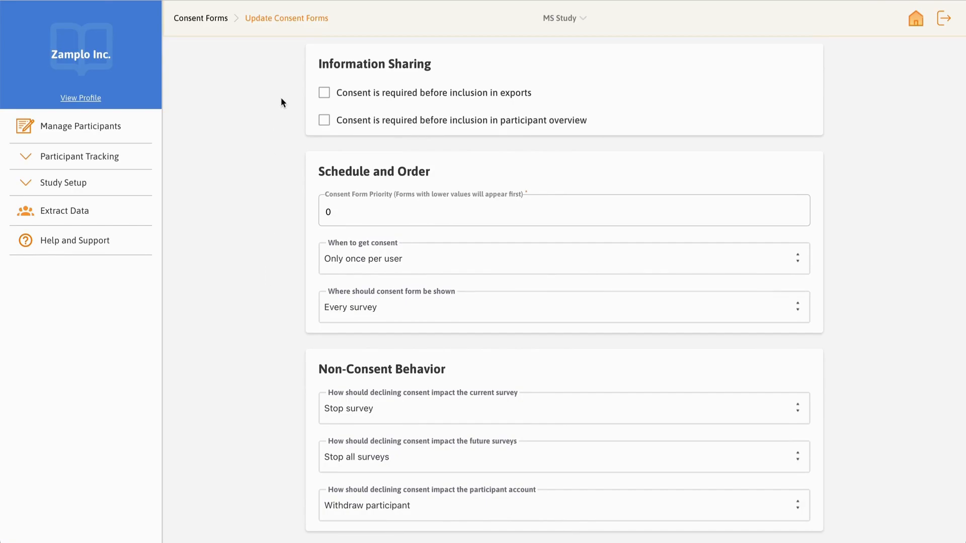
pyautogui.click(325, 96)
pyautogui.click(324, 97)
pyautogui.click(328, 121)
pyautogui.click(330, 124)
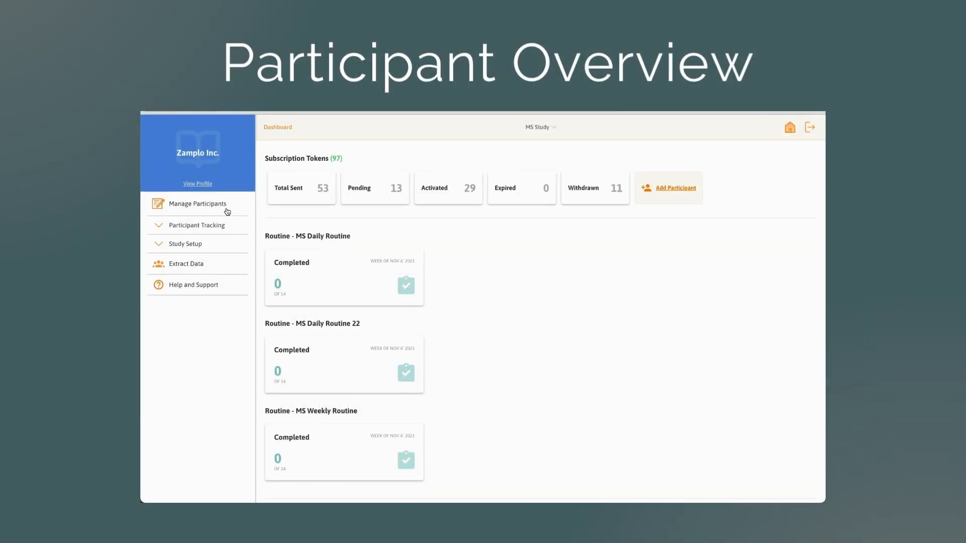
# - View the participant overview of the first participant listed in the study
pyautogui.click(228, 212)
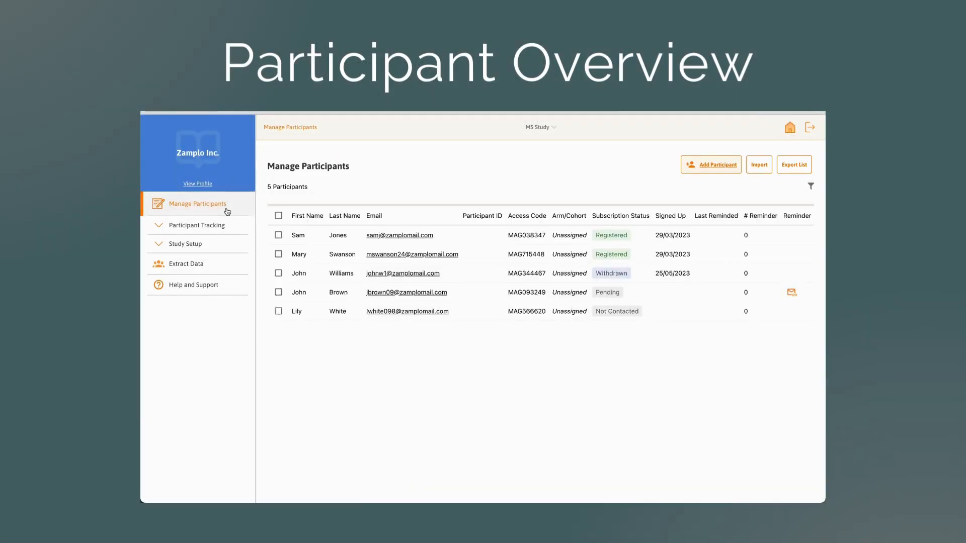
pyautogui.click(345, 237)
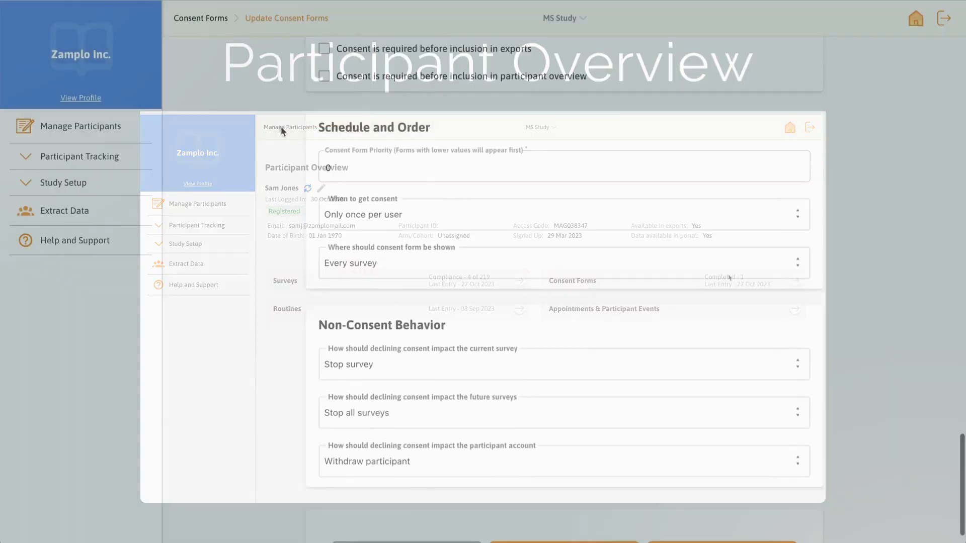
# - Try other consent form priority values such as 2 and 5, and return the priority to 0
pyautogui.scroll(-1, 281, 129)
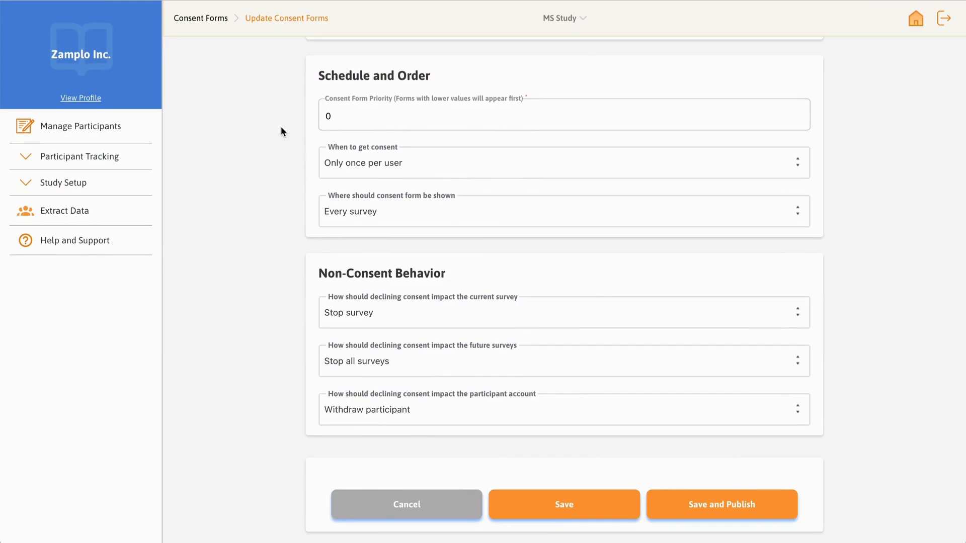
pyautogui.click(347, 114)
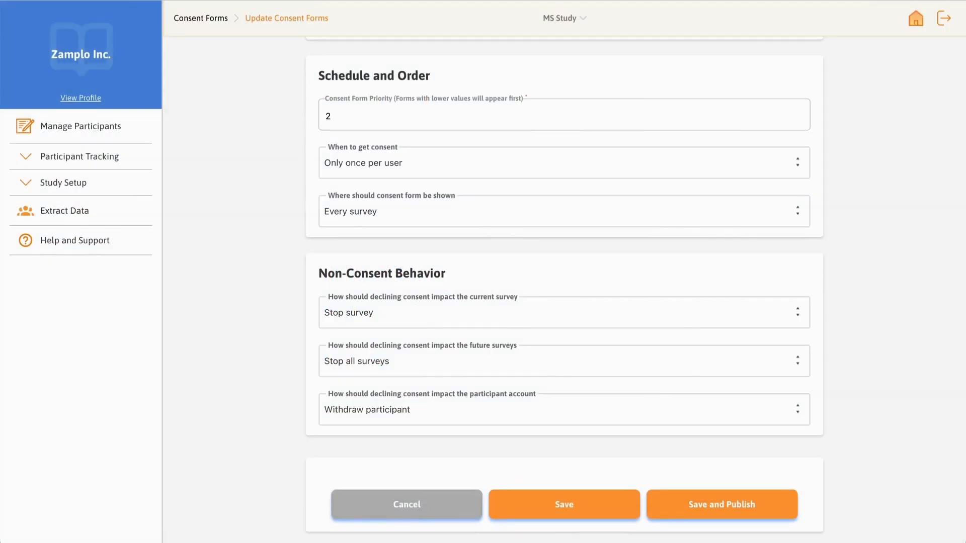
pyautogui.press('BackSpace')
pyautogui.write('5')
pyautogui.press('BackSpace')
pyautogui.write('0')
# - Examine the options for when to get consent and where the consent form should be shown
pyautogui.click(445, 172)
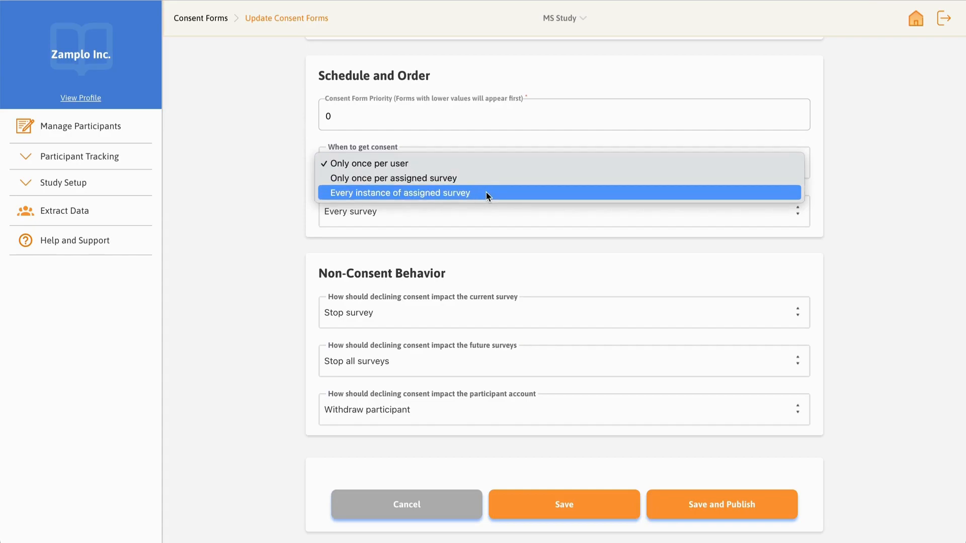
pyautogui.click(491, 239)
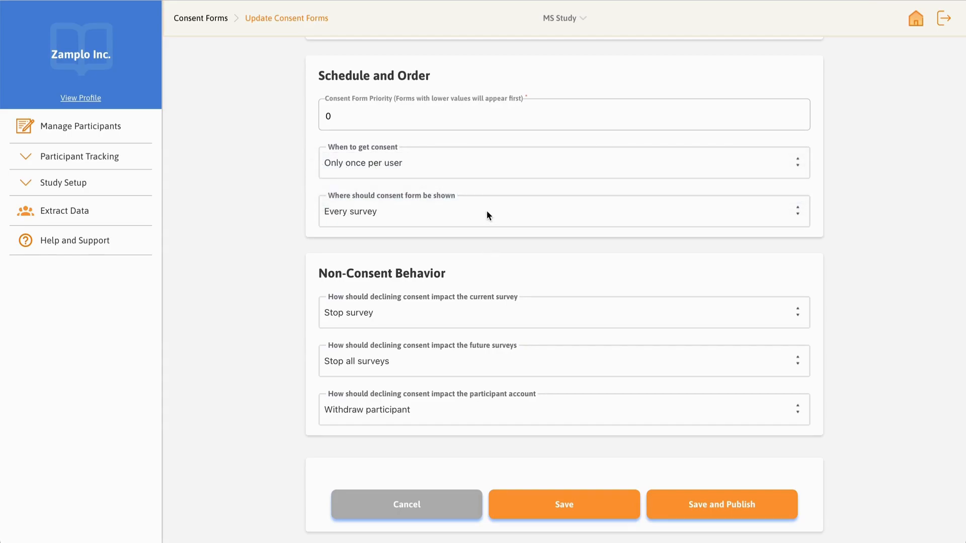
pyautogui.click(487, 216)
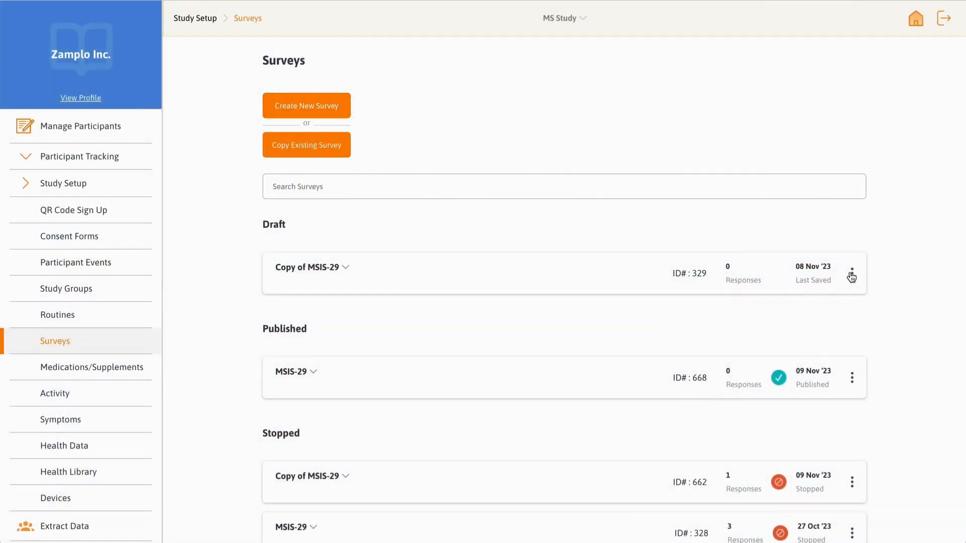
# - Edit the draft survey "Copy of MSIS-29" and require the "Consent for future contact" form for it
pyautogui.click(851, 276)
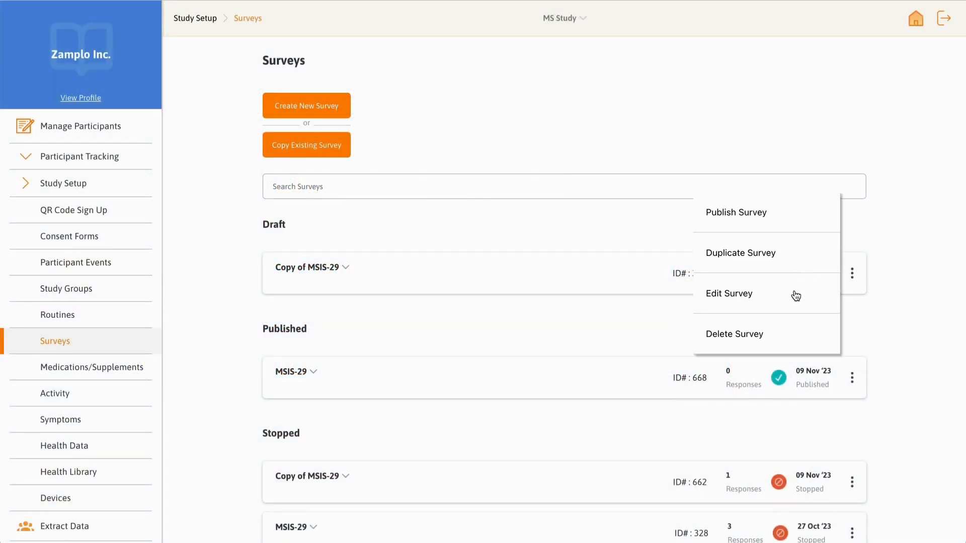
pyautogui.click(796, 296)
pyautogui.scroll(-4, 583, 322)
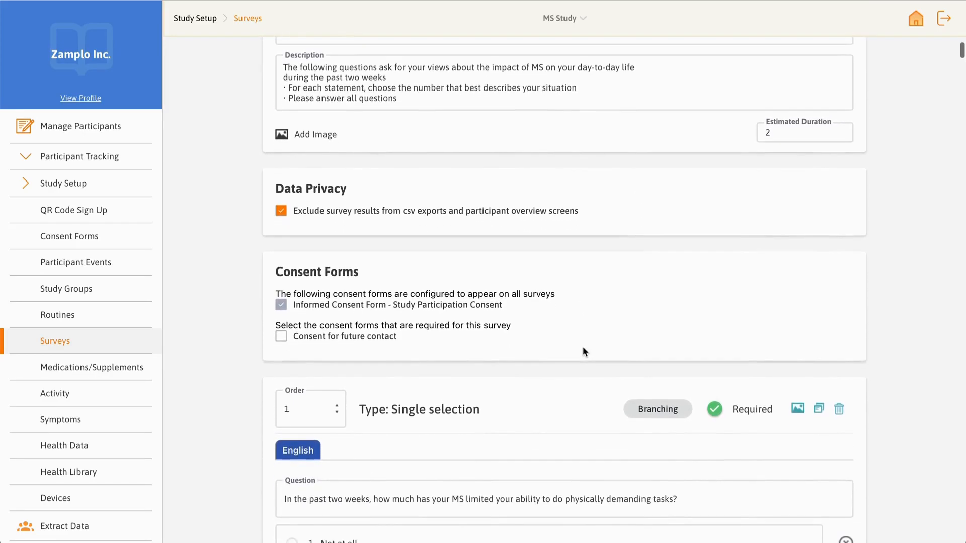
pyautogui.click(280, 336)
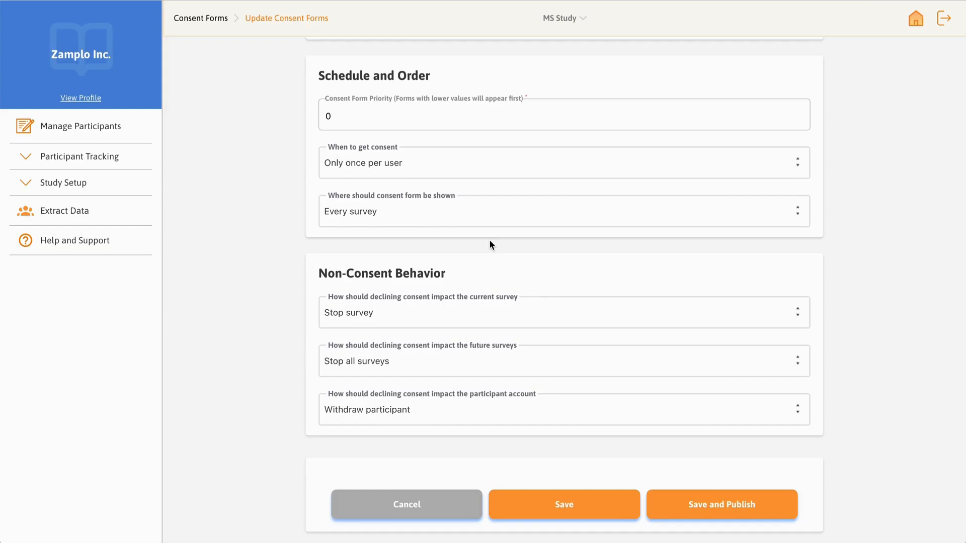
# - Keep the non-consent behavior at Stop survey, Stop all surveys and Withdraw participant, and save the consent form as a draft
pyautogui.click(536, 314)
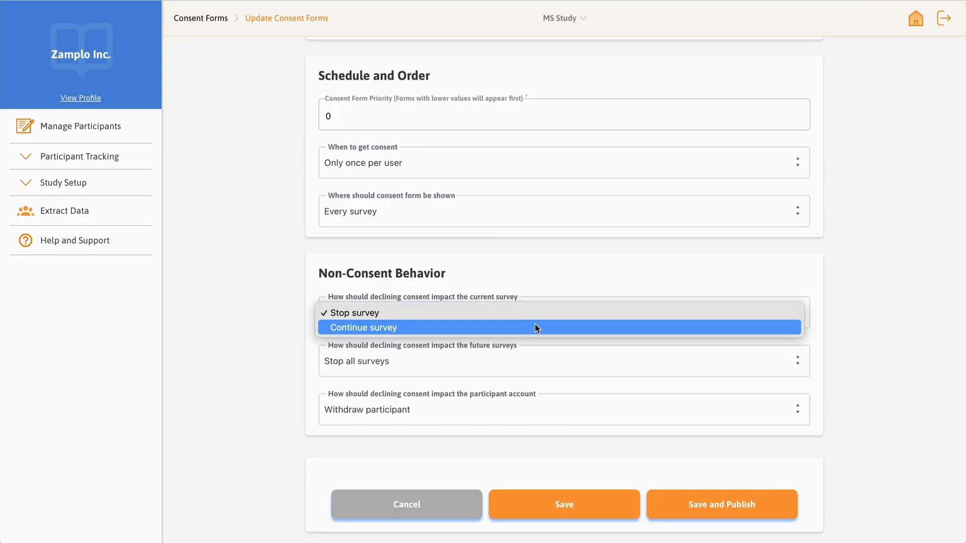
pyautogui.click(535, 317)
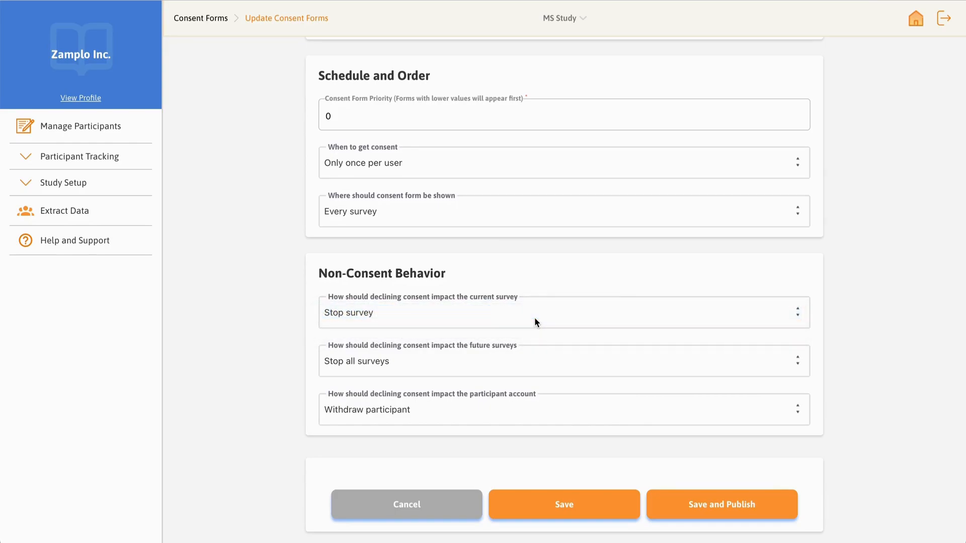
pyautogui.click(538, 362)
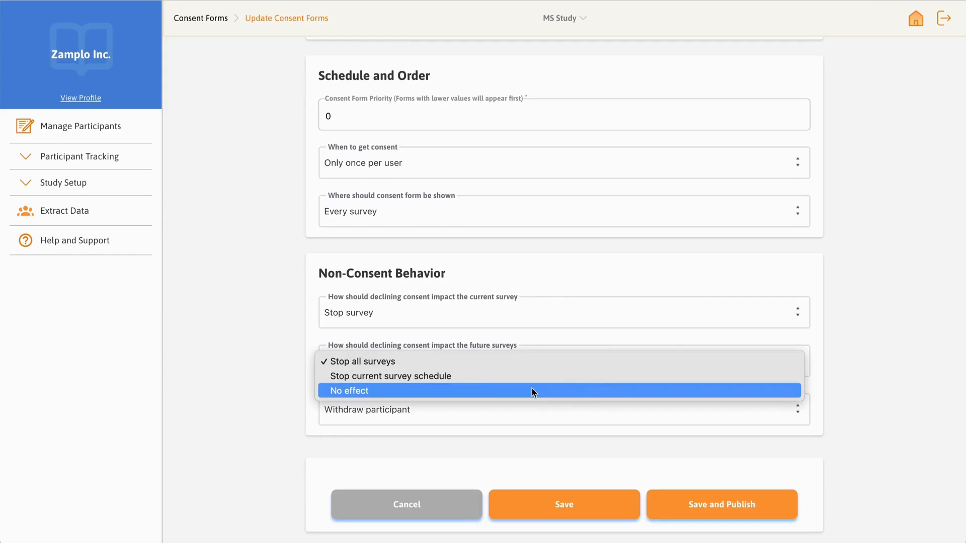
pyautogui.click(542, 358)
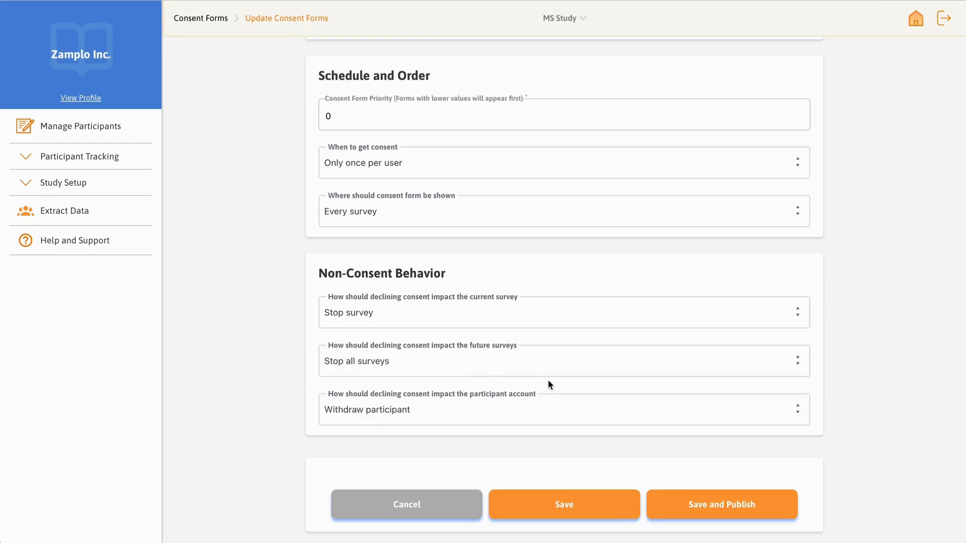
pyautogui.click(552, 408)
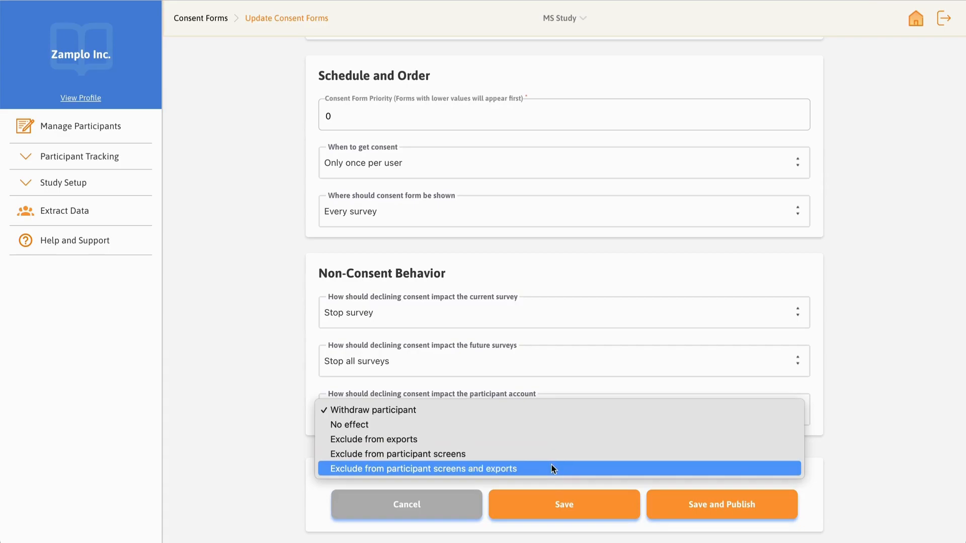
pyautogui.click(552, 418)
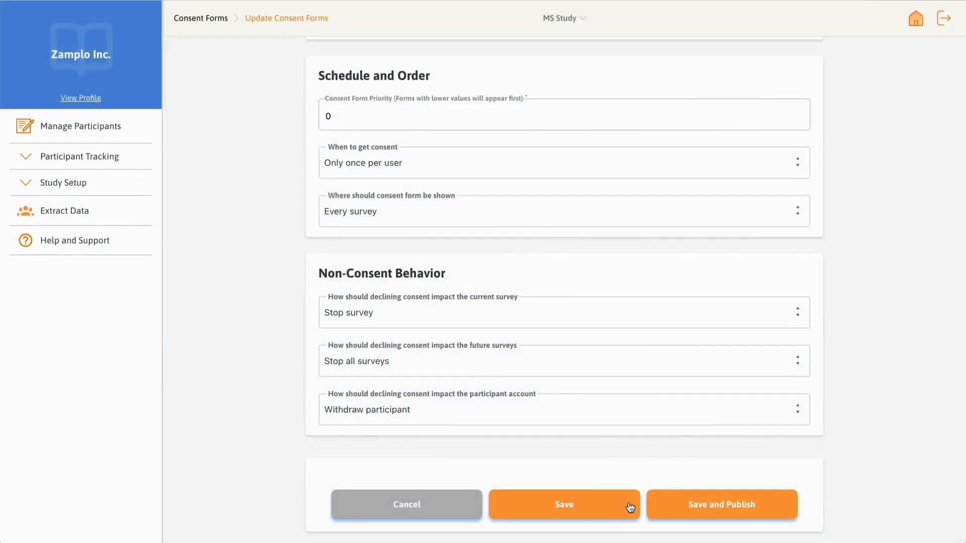
pyautogui.click(627, 507)
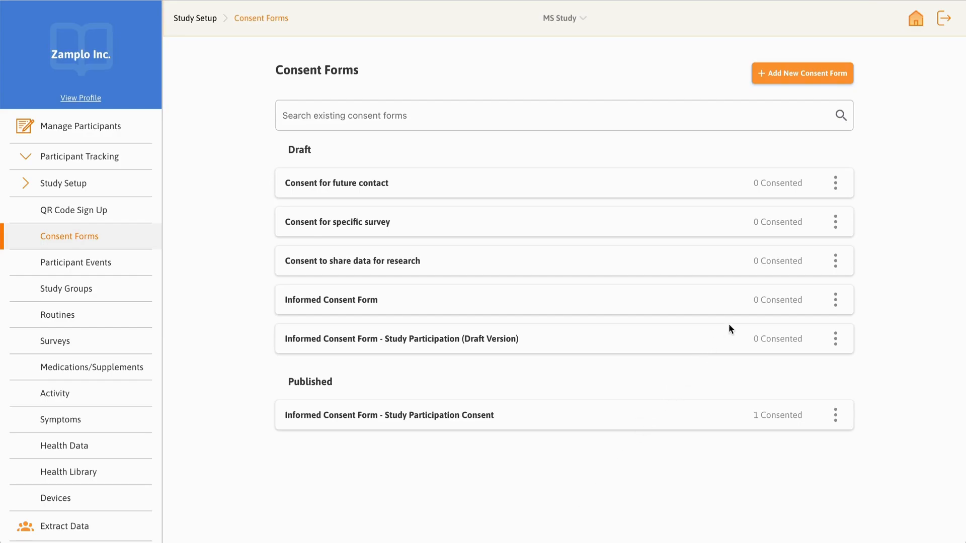
# - Examine the actions available for the draft "Consent for future contact" and the published "Informed Consent Form - Study Participation Consent"
pyautogui.click(835, 184)
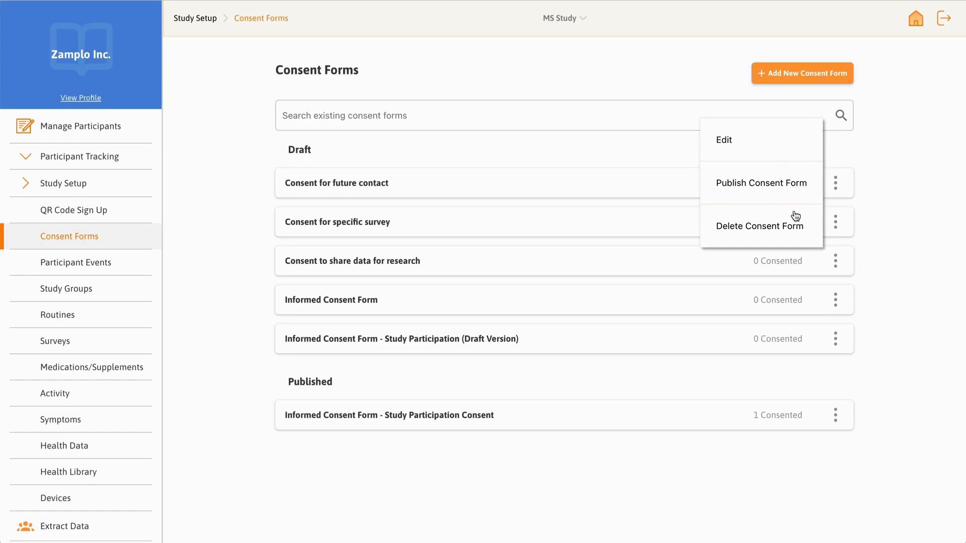
pyautogui.click(851, 224)
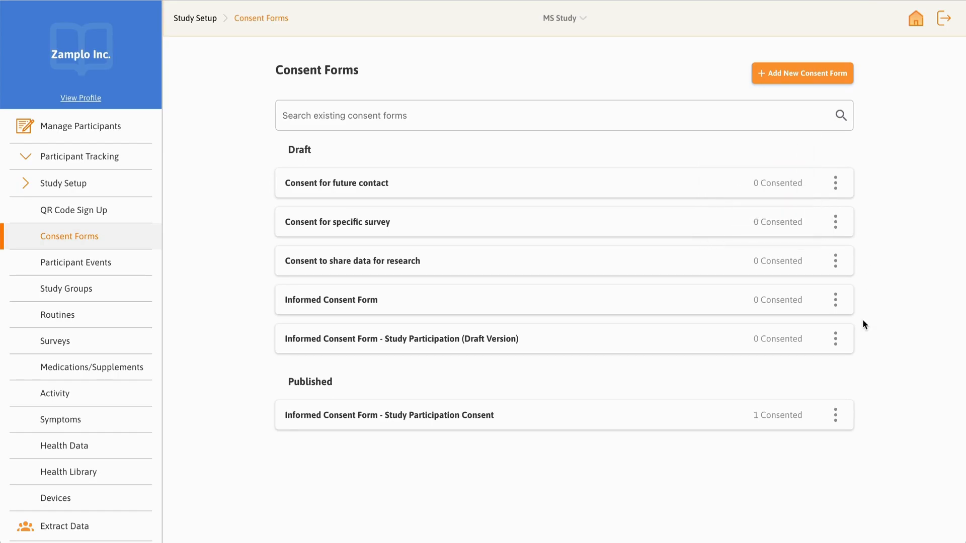
pyautogui.click(835, 415)
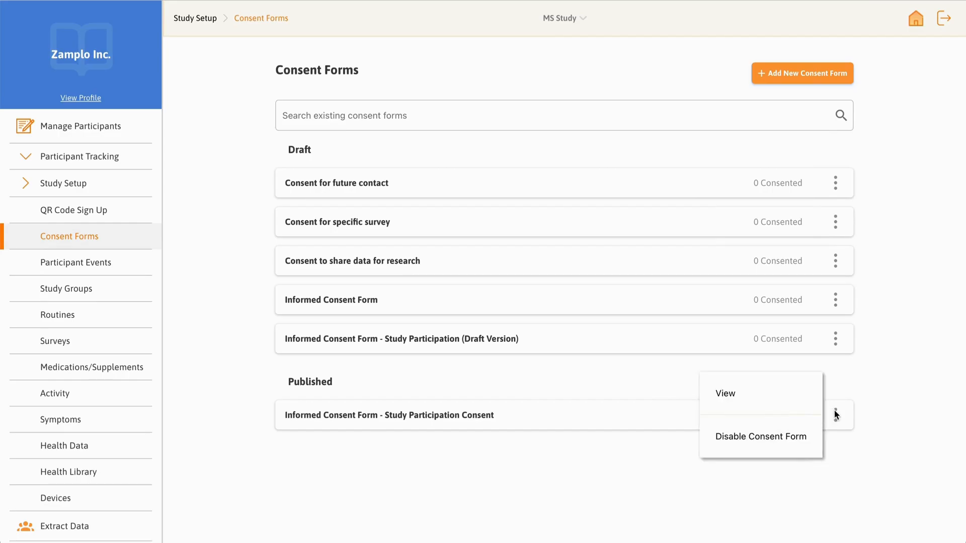
# - Disable the published consent form "Informed Consent Form - Study Participation Consent"
pyautogui.click(789, 437)
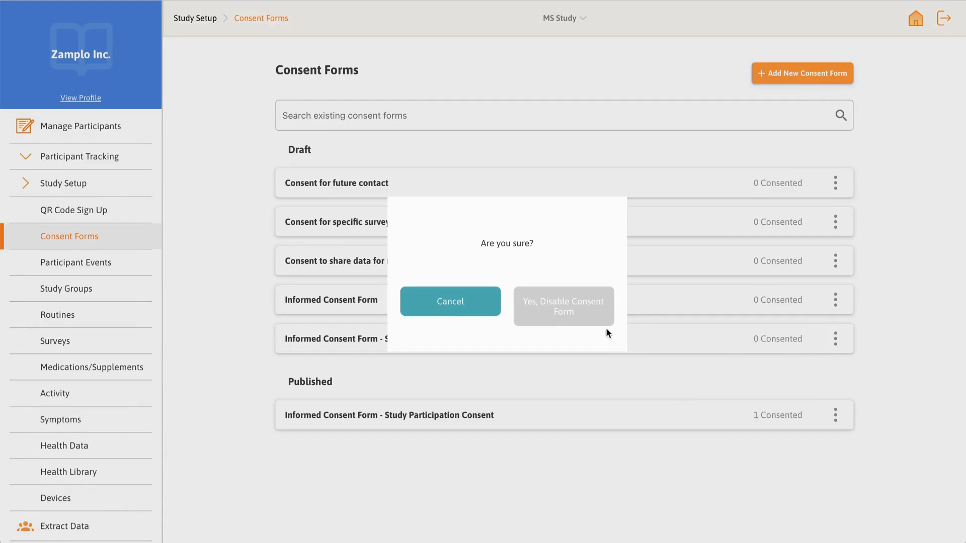
pyautogui.click(605, 324)
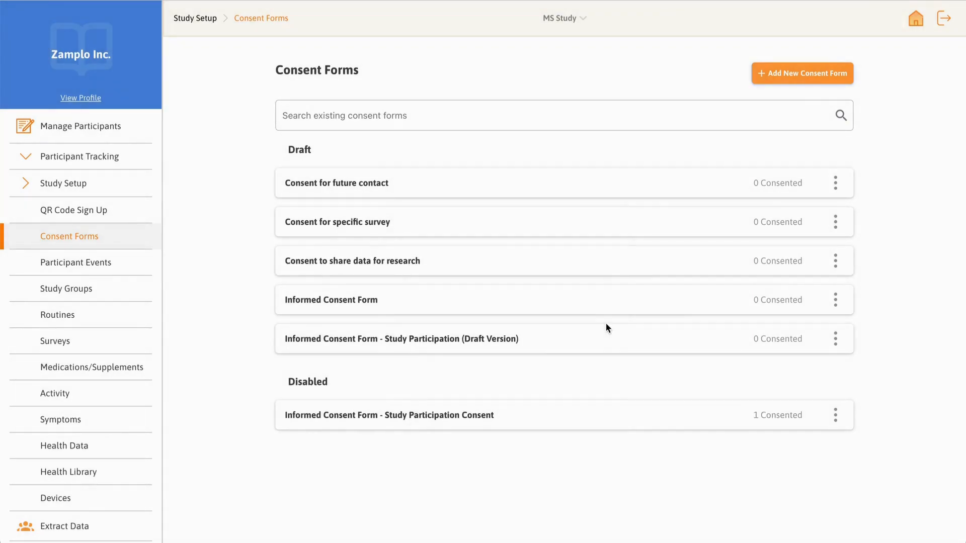
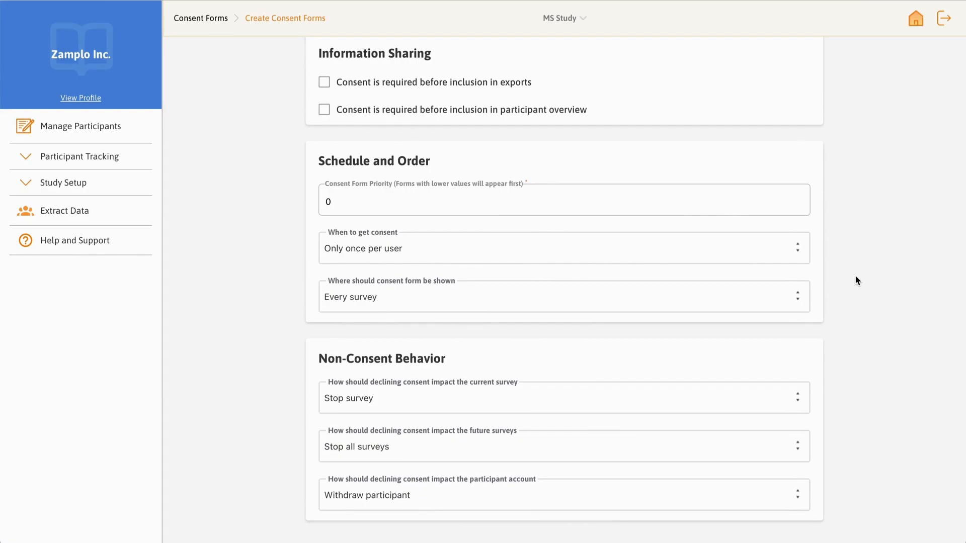
# - Keep consent collection at Only once per user and save the consent form without publishing it
pyautogui.click(794, 256)
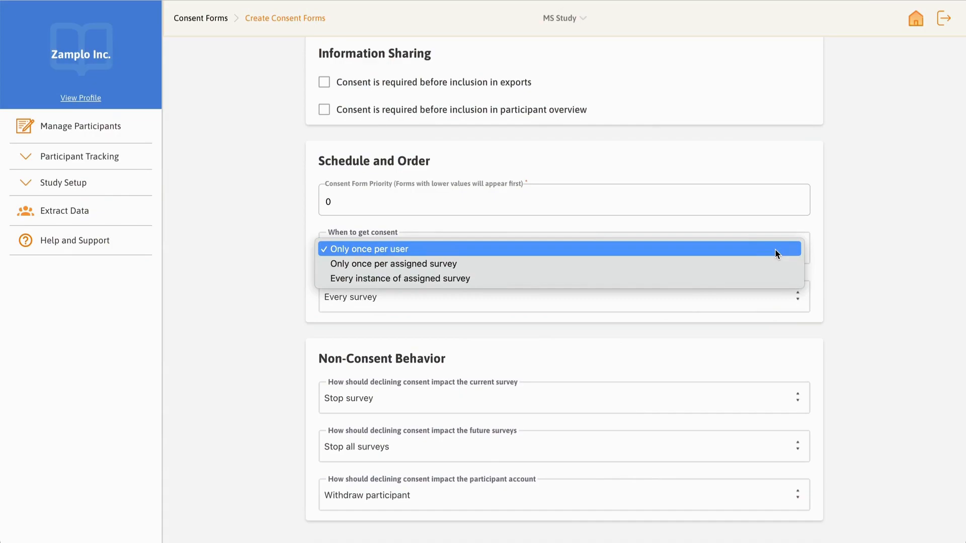
pyautogui.click(774, 249)
pyautogui.scroll(-2, 809, 290)
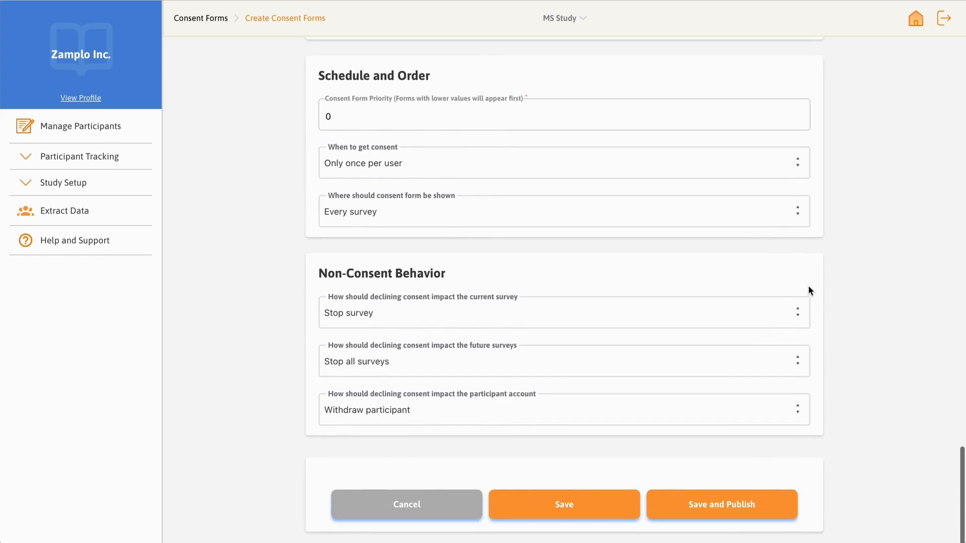
pyautogui.click(631, 505)
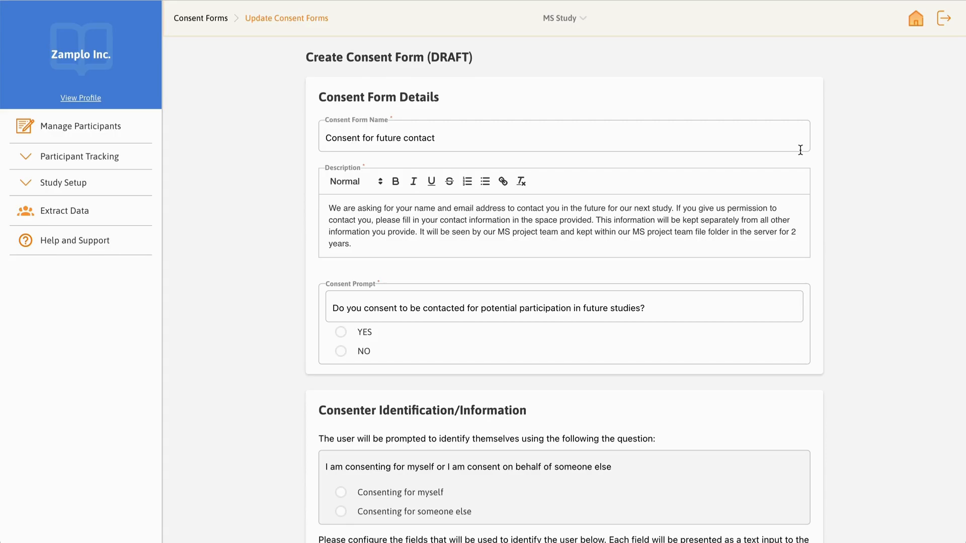
# - Set the consent form priority of the "Consent for future contact" form to 2
pyautogui.scroll(-5, 800, 150)
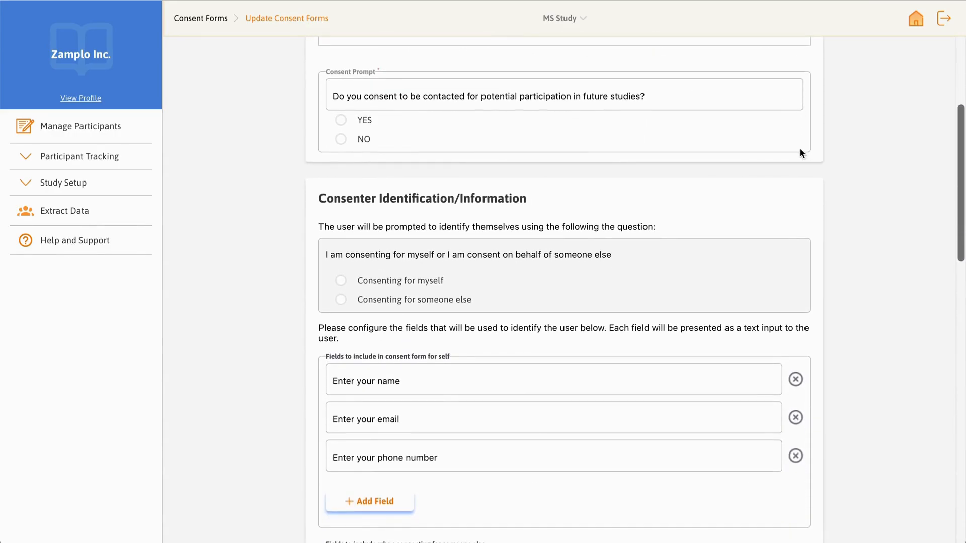
pyautogui.scroll(-3, 800, 151)
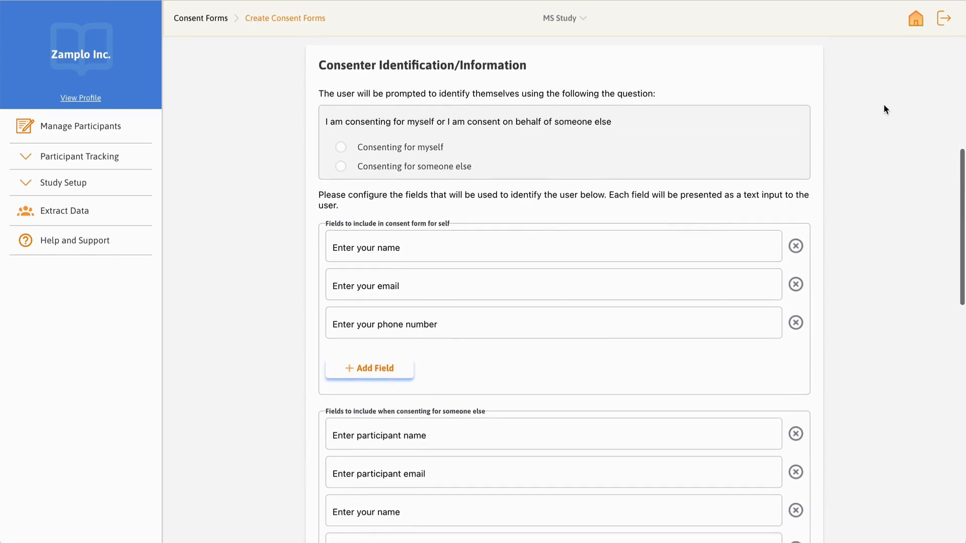
pyautogui.scroll(-4, 884, 105)
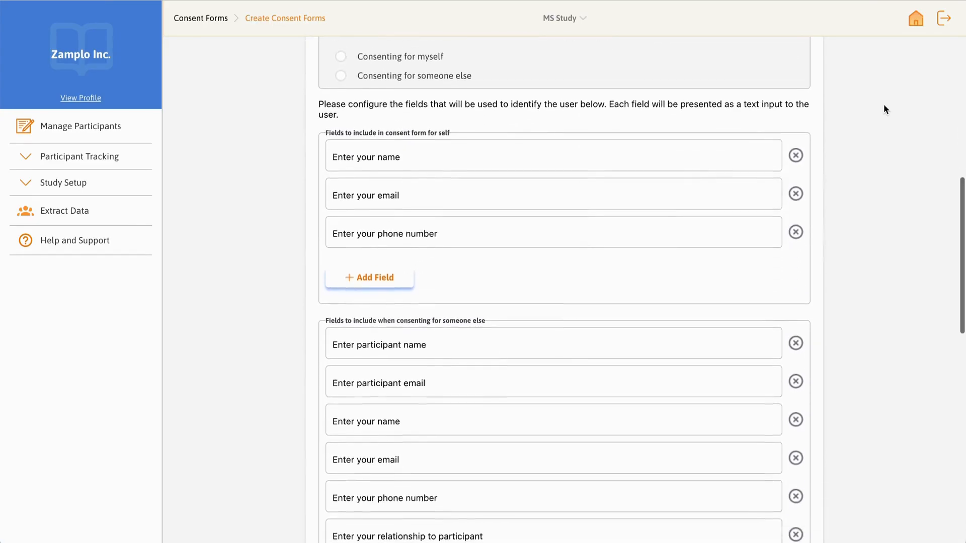
pyautogui.scroll(-4, 884, 106)
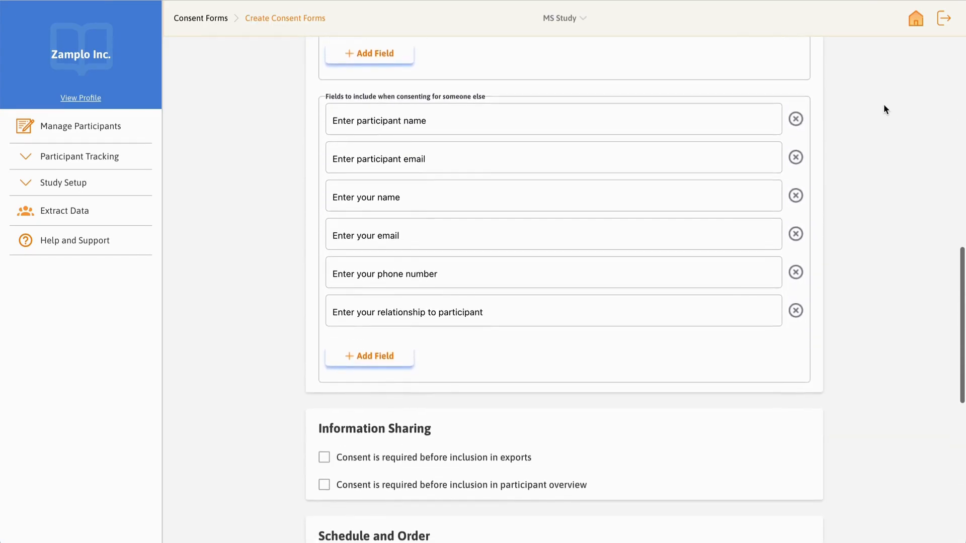
pyautogui.scroll(-5, 886, 108)
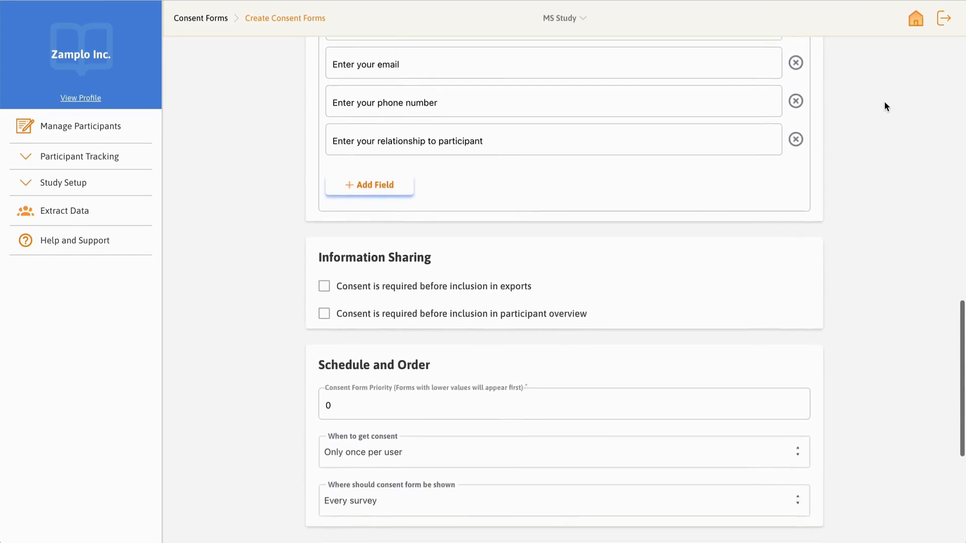
pyautogui.scroll(-4, 885, 106)
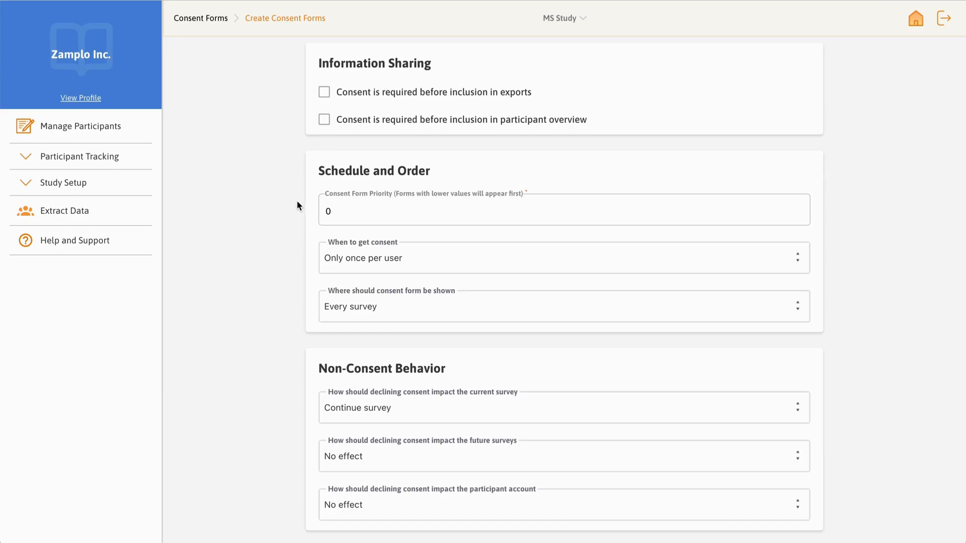
pyautogui.scroll(-2, 297, 202)
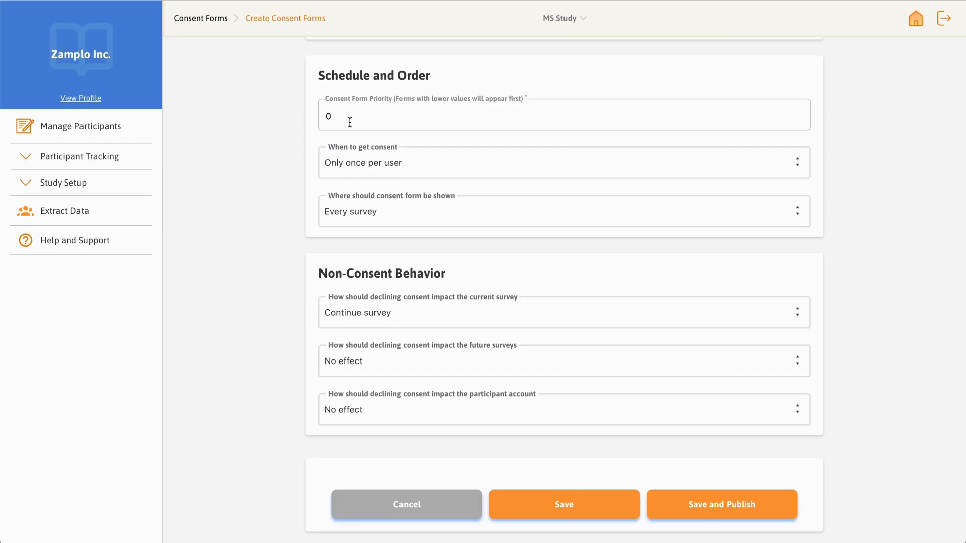
pyautogui.press('BackSpace')
pyautogui.write('2')
# - Keep the future contact form's consent timing at Only once per user and its display at Every survey
pyautogui.click(423, 164)
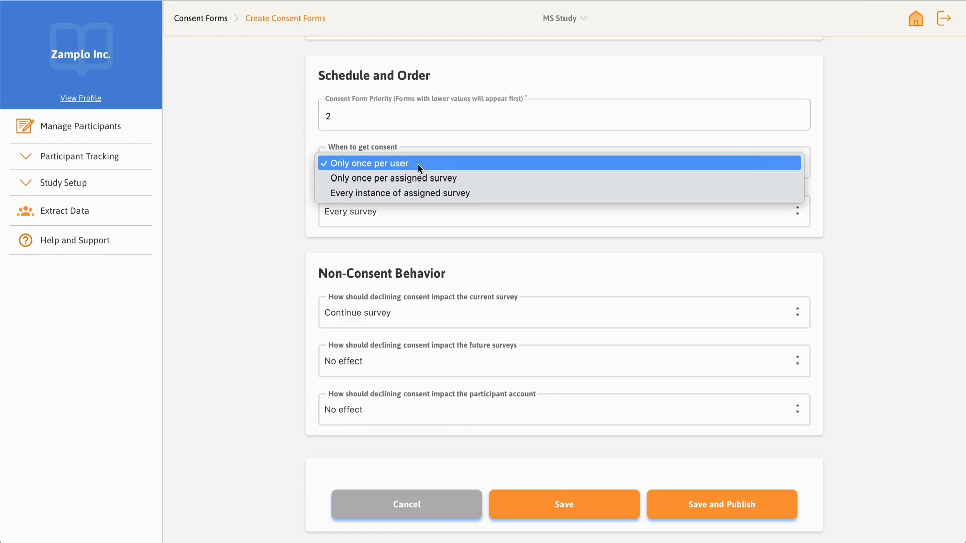
pyautogui.click(418, 165)
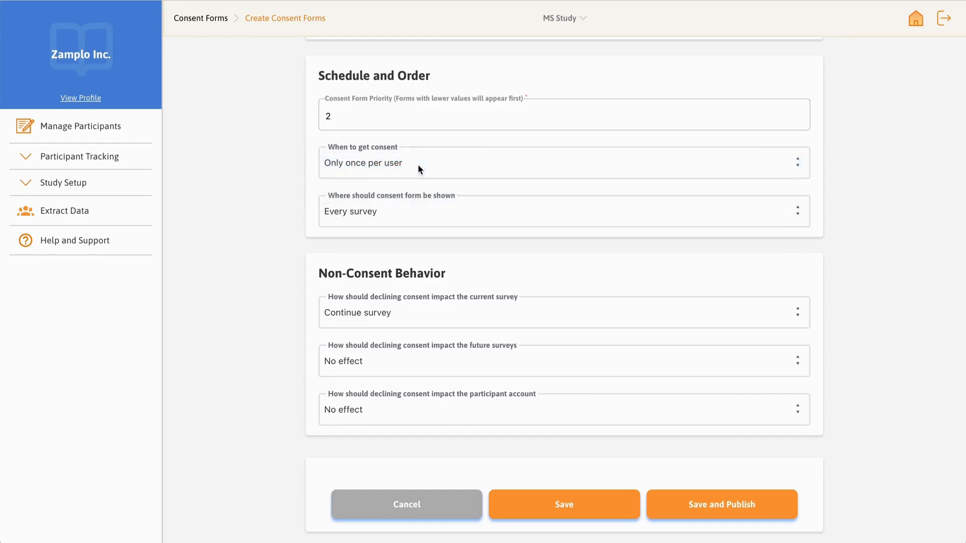
pyautogui.click(413, 211)
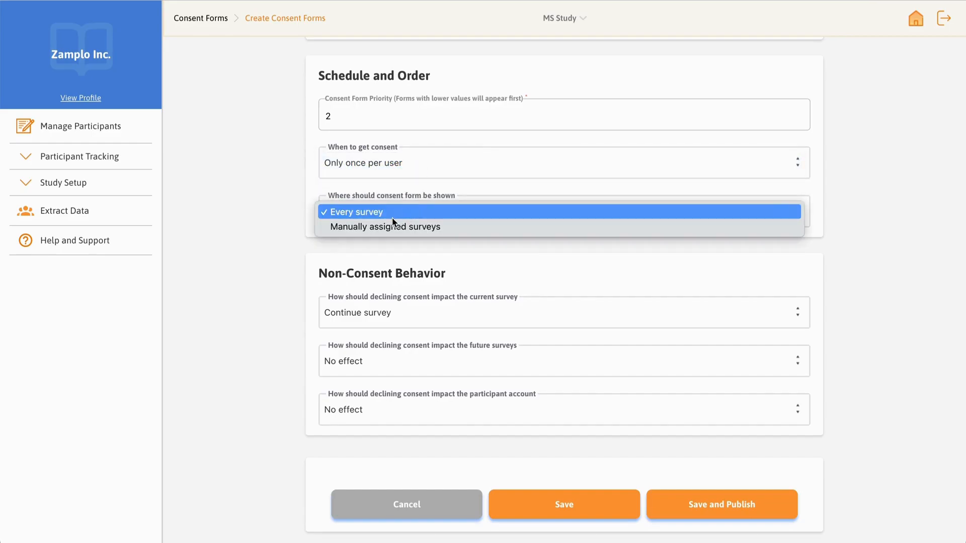
pyautogui.click(392, 217)
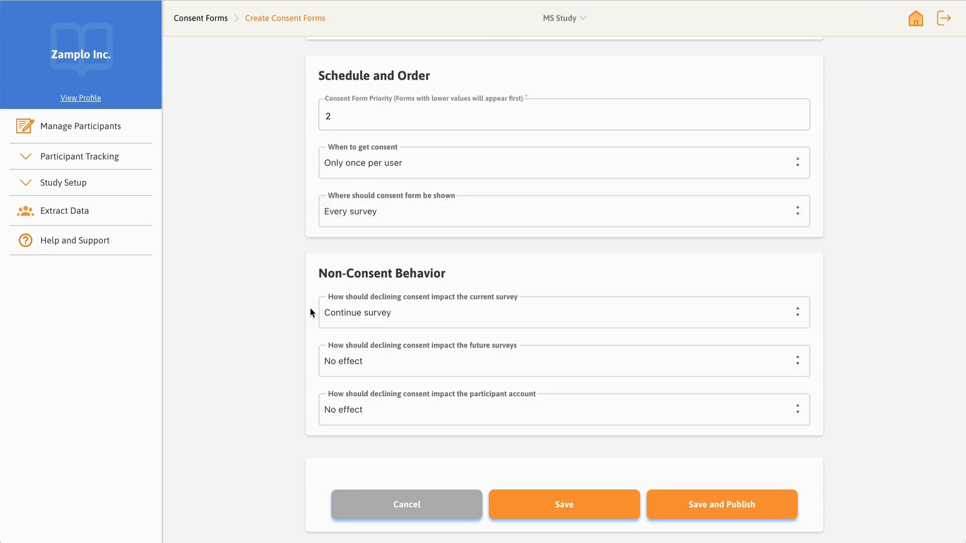
# - Keep non-consent behavior at Continue survey, No effect on future surveys and No effect on the account, and save the form without publishing
pyautogui.click(402, 312)
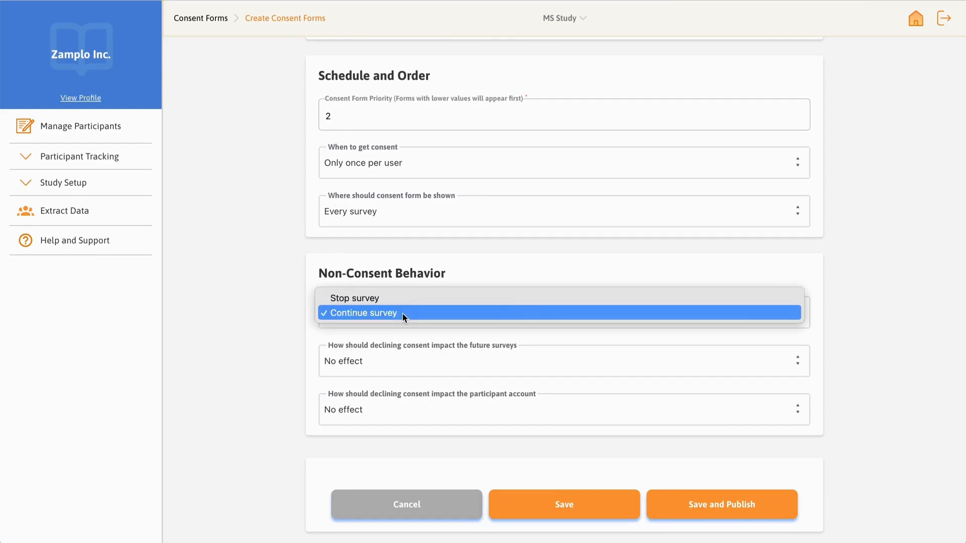
pyautogui.click(403, 313)
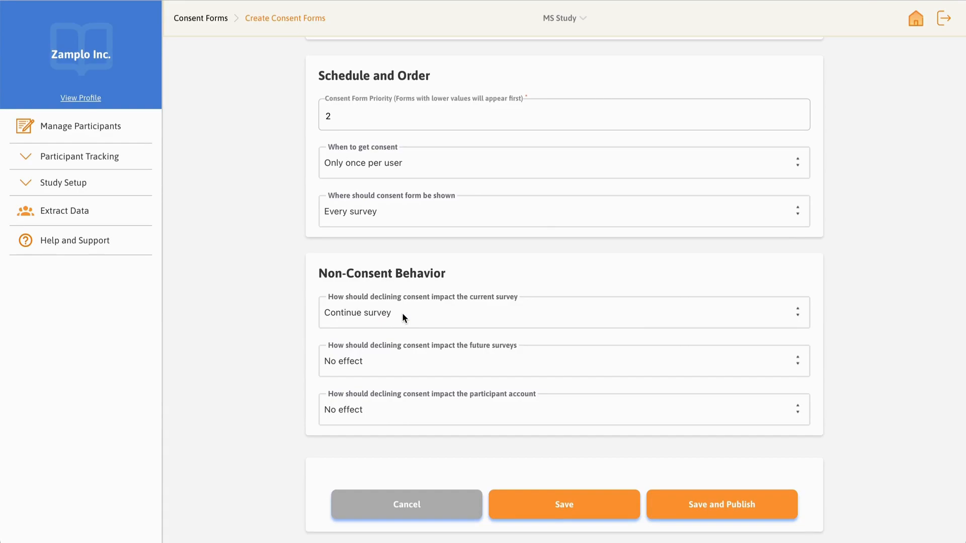
pyautogui.click(401, 358)
pyautogui.click(401, 357)
pyautogui.click(391, 411)
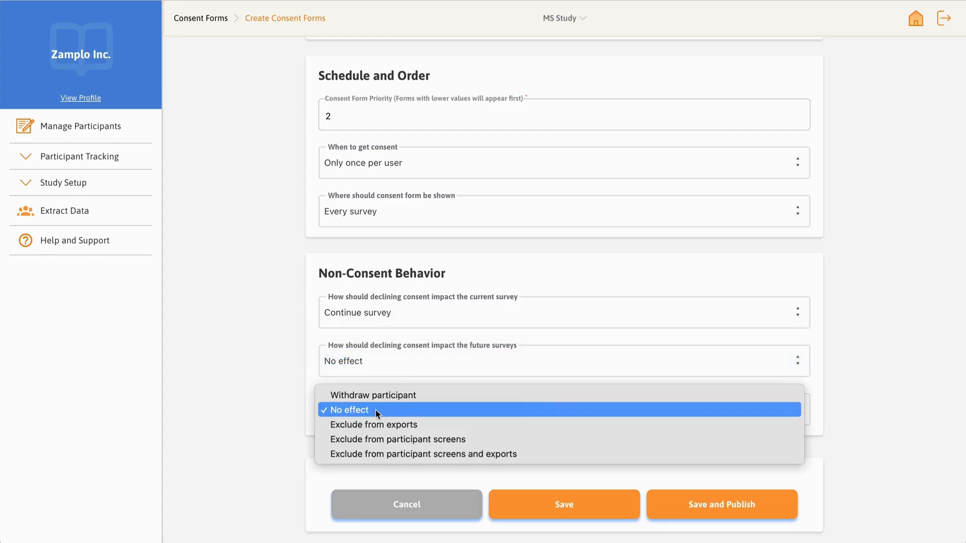
pyautogui.click(375, 409)
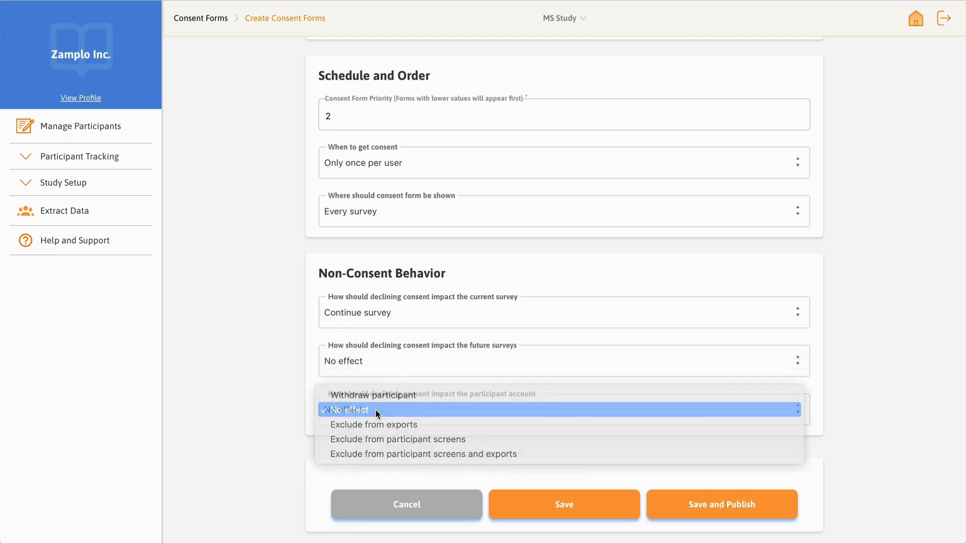
pyautogui.click(508, 503)
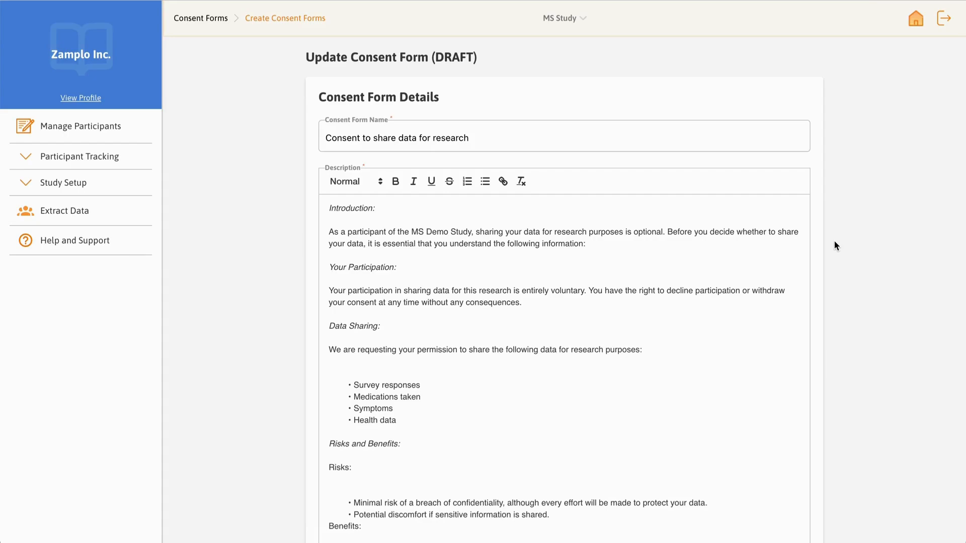
# - Require consent before inclusion in exports for the draft form "Consent to share data for research"
pyautogui.scroll(-4, 836, 237)
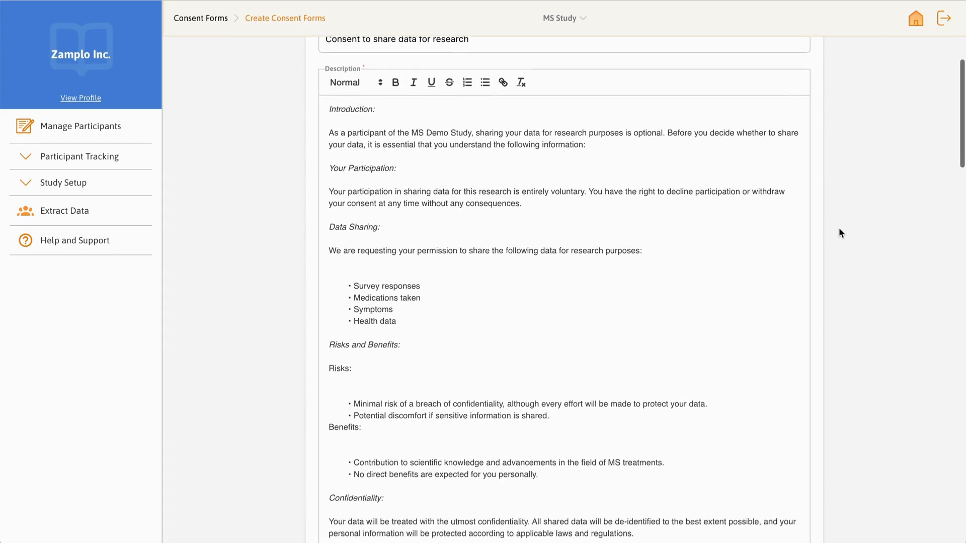
pyautogui.scroll(-5, 839, 233)
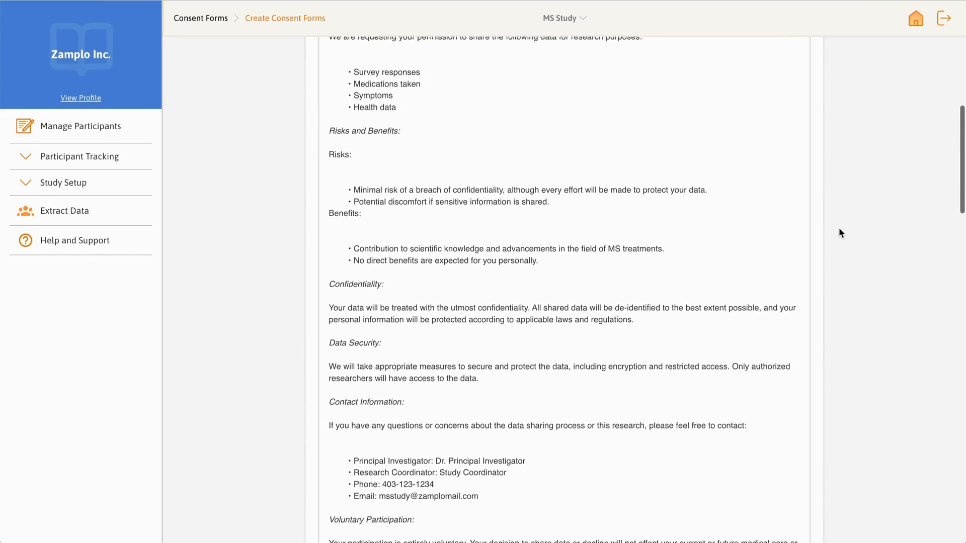
pyautogui.scroll(-5, 839, 233)
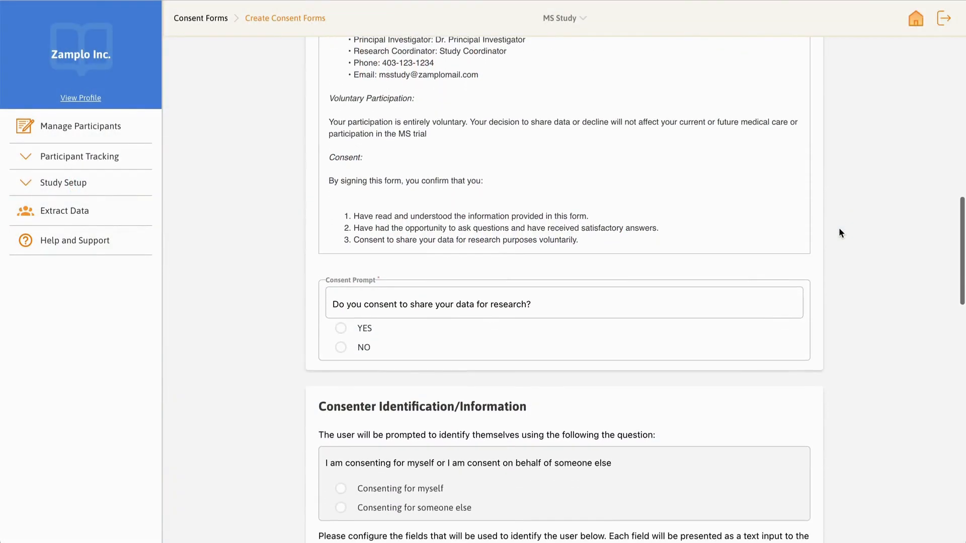
pyautogui.scroll(-4, 838, 228)
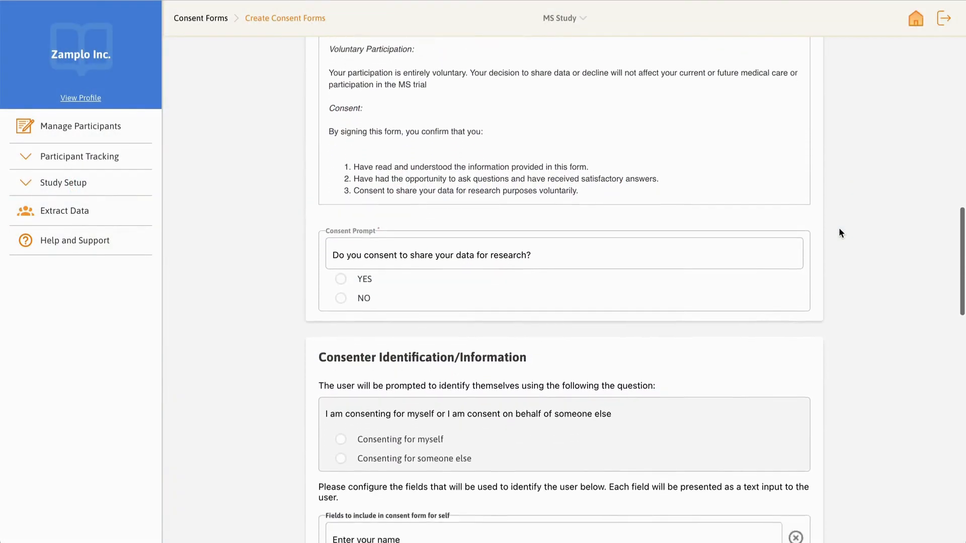
pyautogui.scroll(-7, 839, 230)
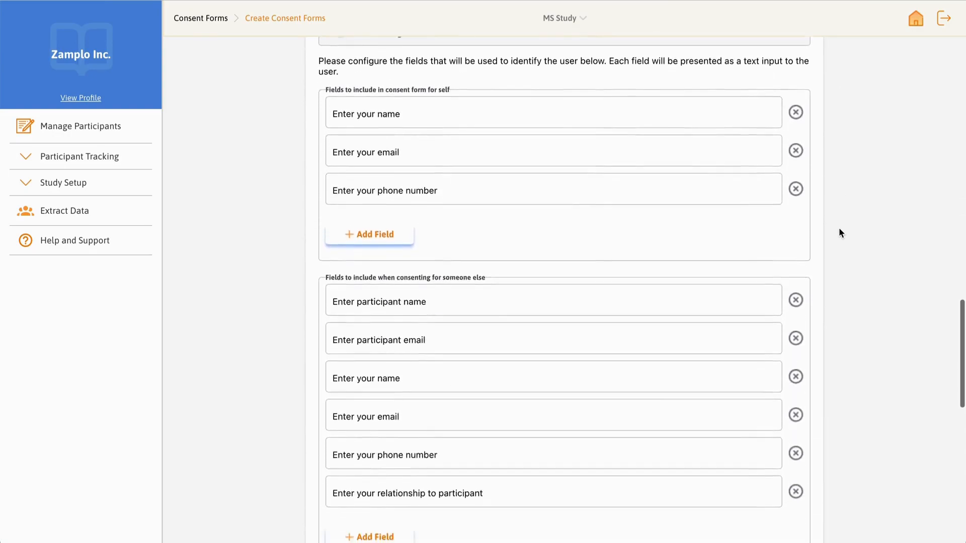
pyautogui.scroll(-8, 838, 229)
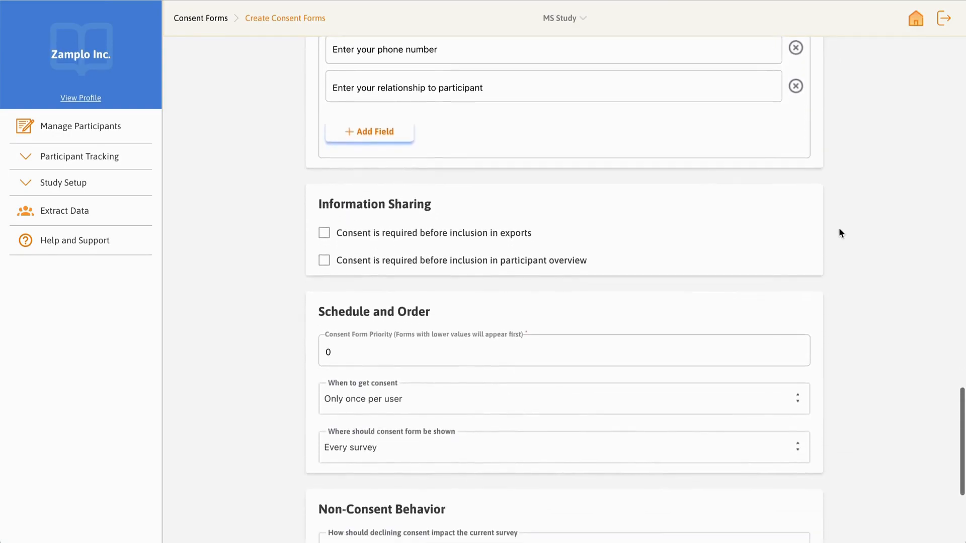
pyautogui.scroll(-2, 839, 229)
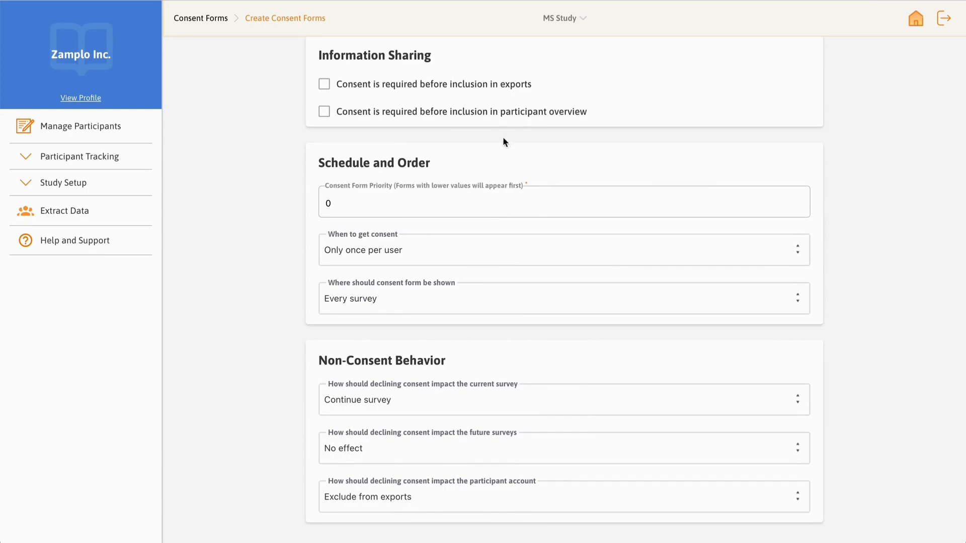
pyautogui.click(325, 85)
# - Set the consent form priority of the data sharing form to 3
pyautogui.scroll(-2, 289, 191)
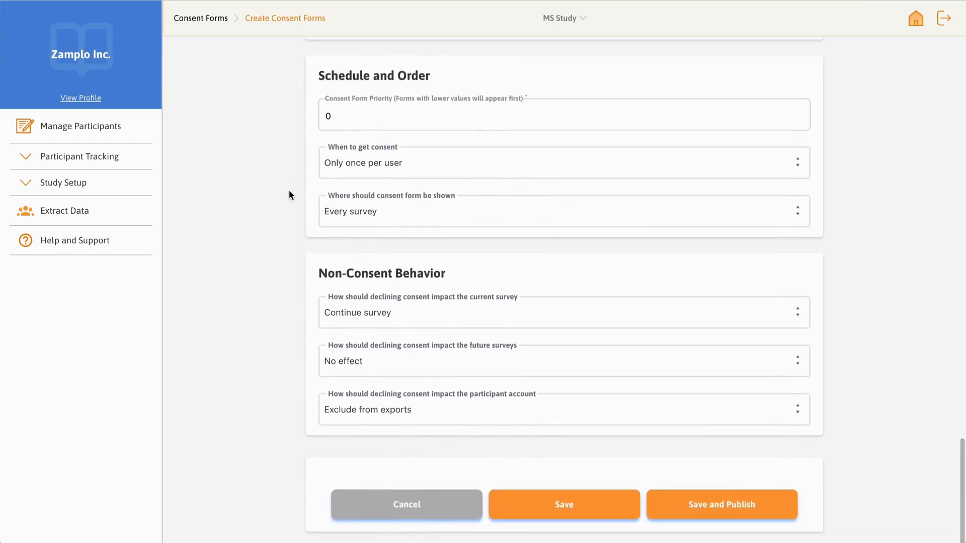
pyautogui.click(364, 125)
pyautogui.press('BackSpace')
pyautogui.write('3')
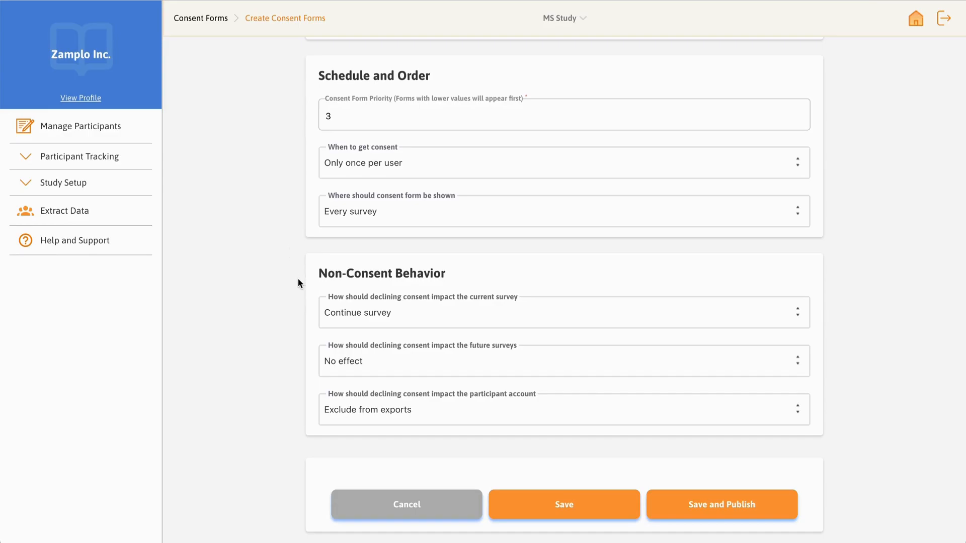
# - Keep the data sharing form's non-consent behavior at Continue survey for the current survey and No effect for future surveys
pyautogui.click(415, 316)
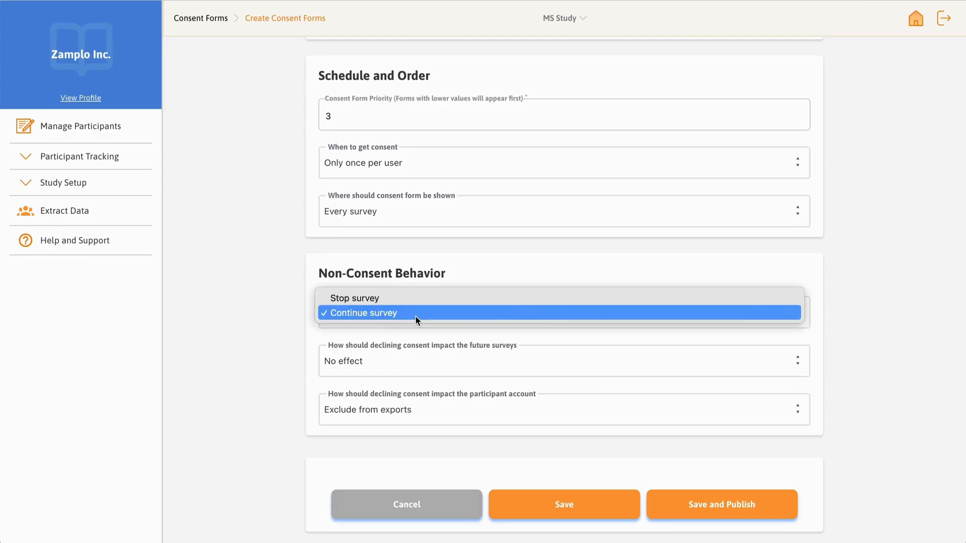
pyautogui.click(416, 313)
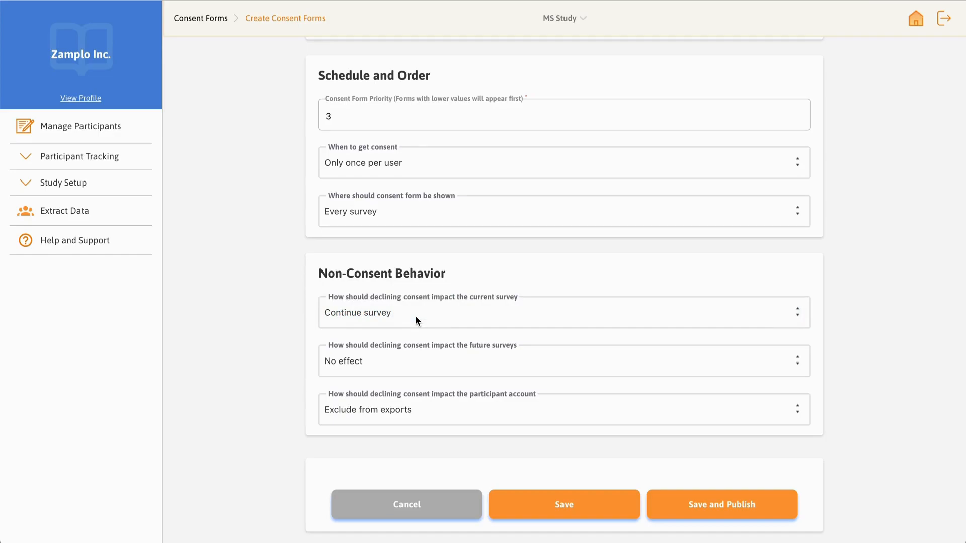
pyautogui.click(415, 358)
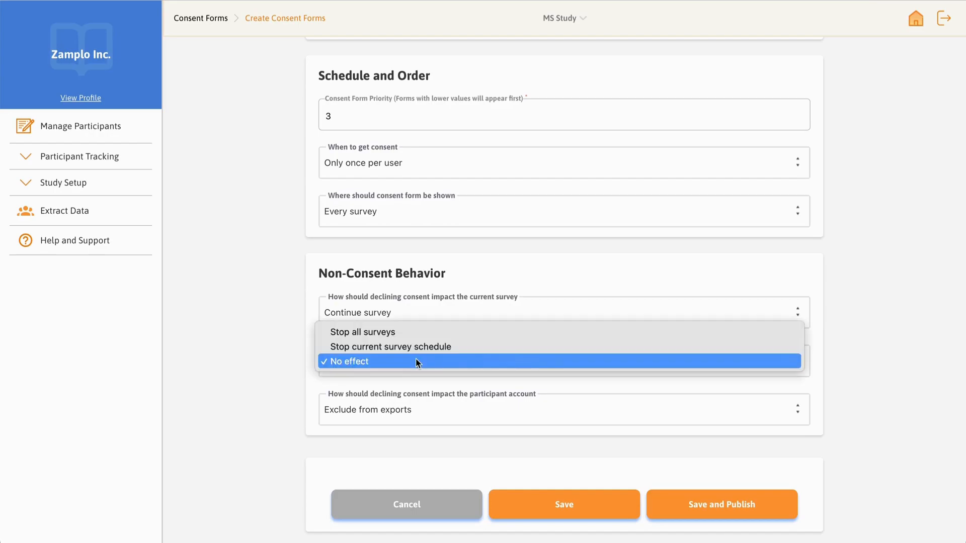
pyautogui.click(412, 360)
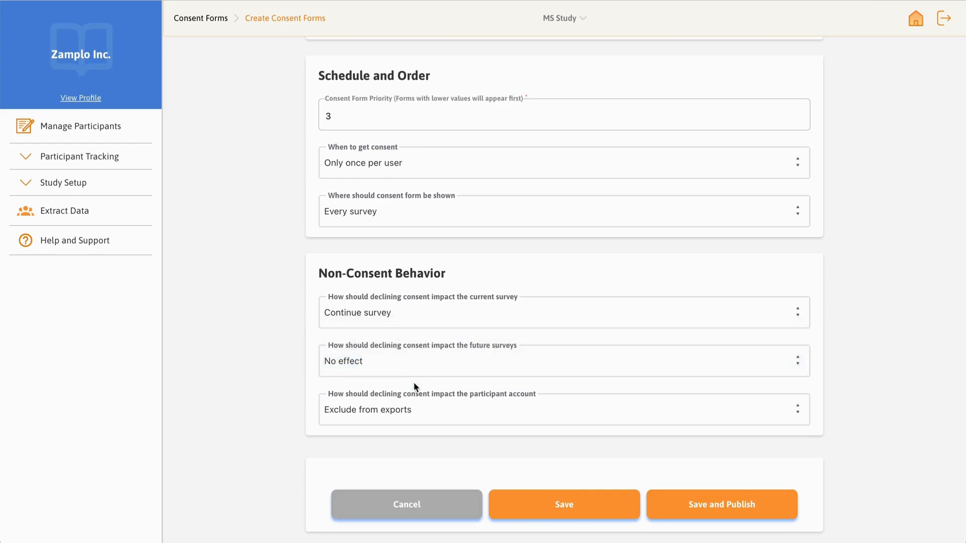
# - Keep the data sharing form's participant account impact at Exclude from exports and save the form without publishing
pyautogui.click(438, 416)
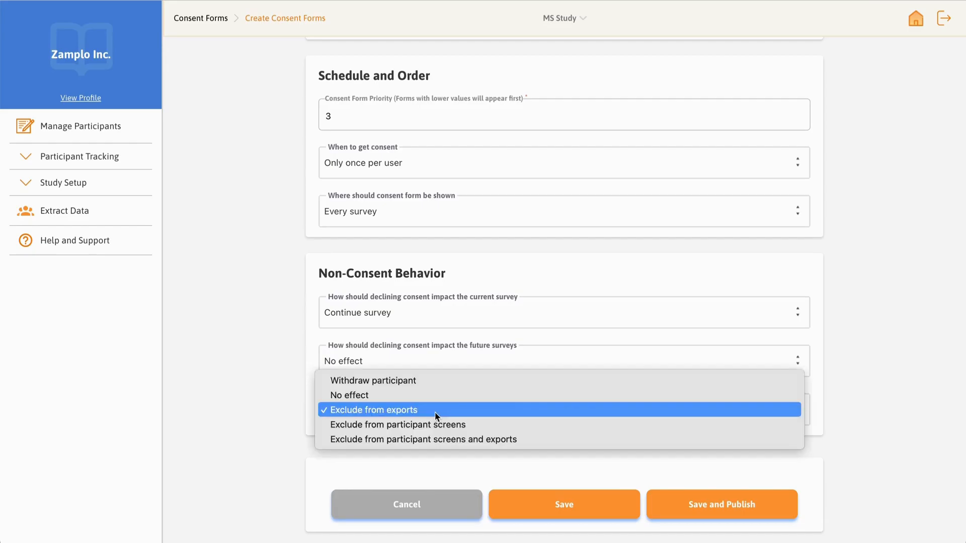
pyautogui.click(418, 410)
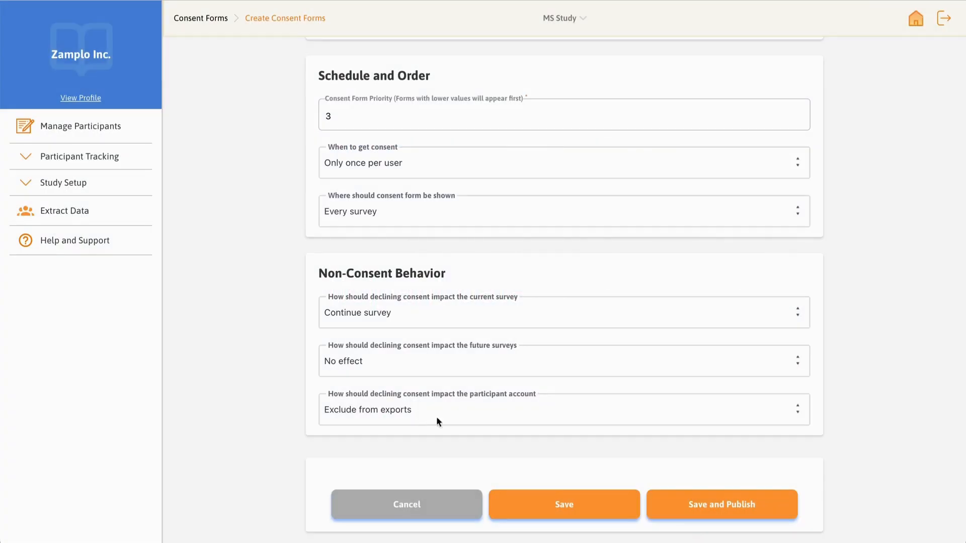
pyautogui.click(538, 504)
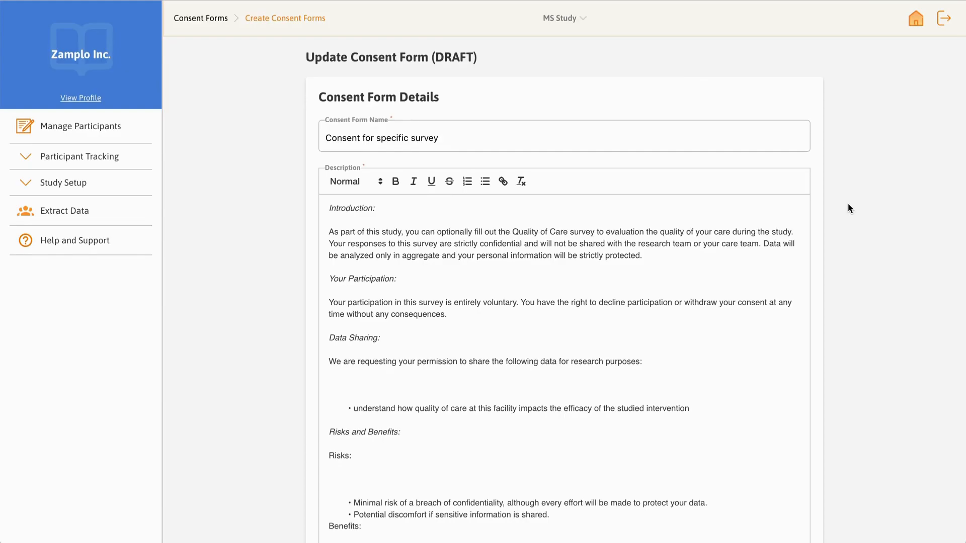
# - Review the draft form "Consent for specific survey", including its description, consent prompt, identification fields, information sharing, scheduling and non-consent settings
pyautogui.scroll(-4, 848, 204)
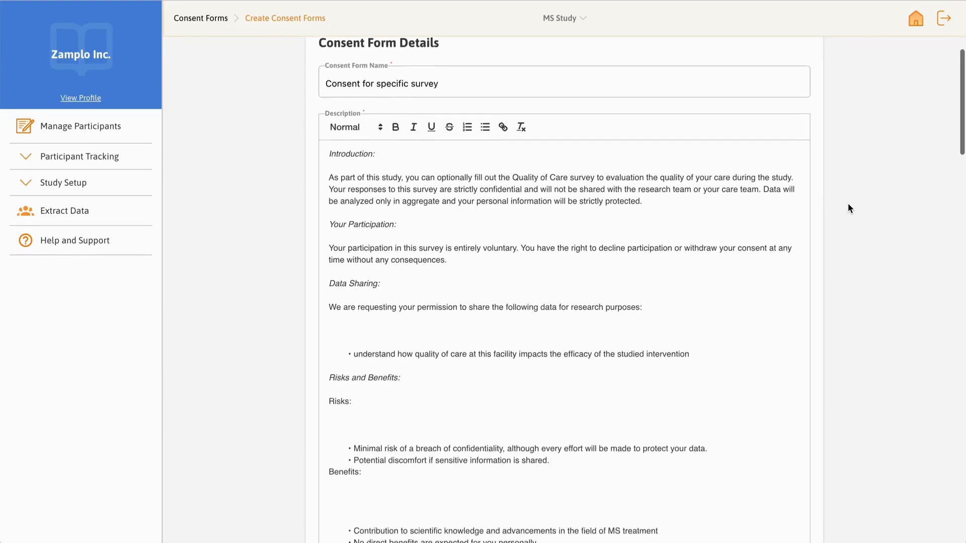
pyautogui.scroll(-7, 848, 208)
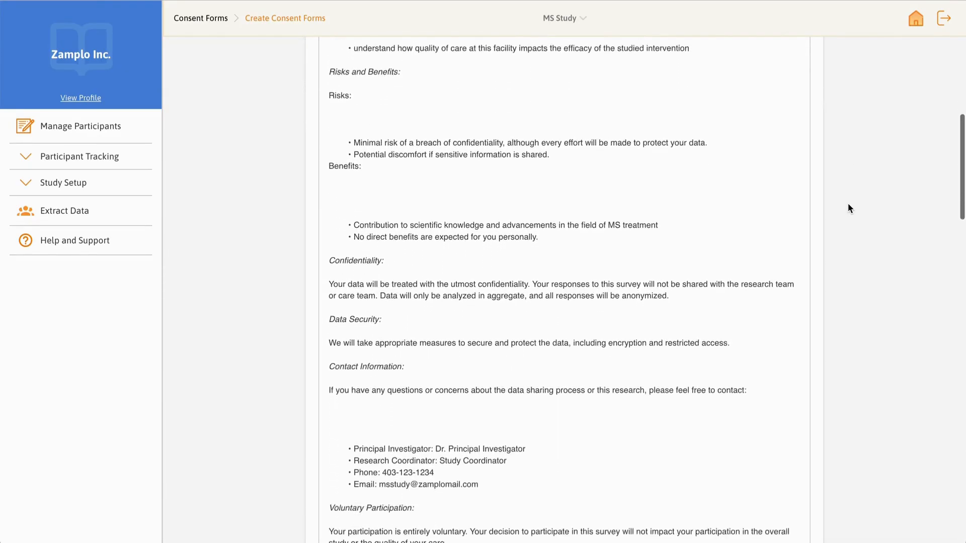
pyautogui.scroll(-7, 848, 208)
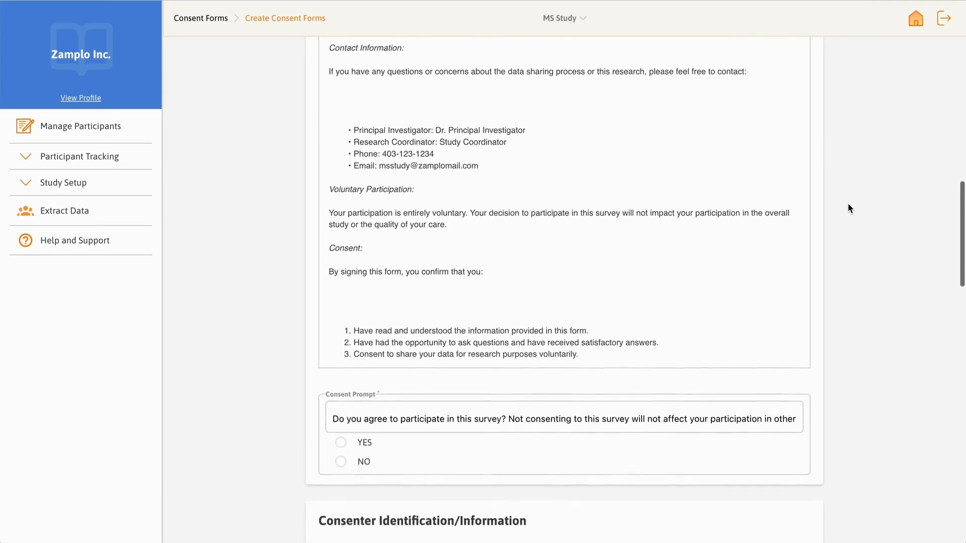
pyautogui.scroll(-4, 848, 204)
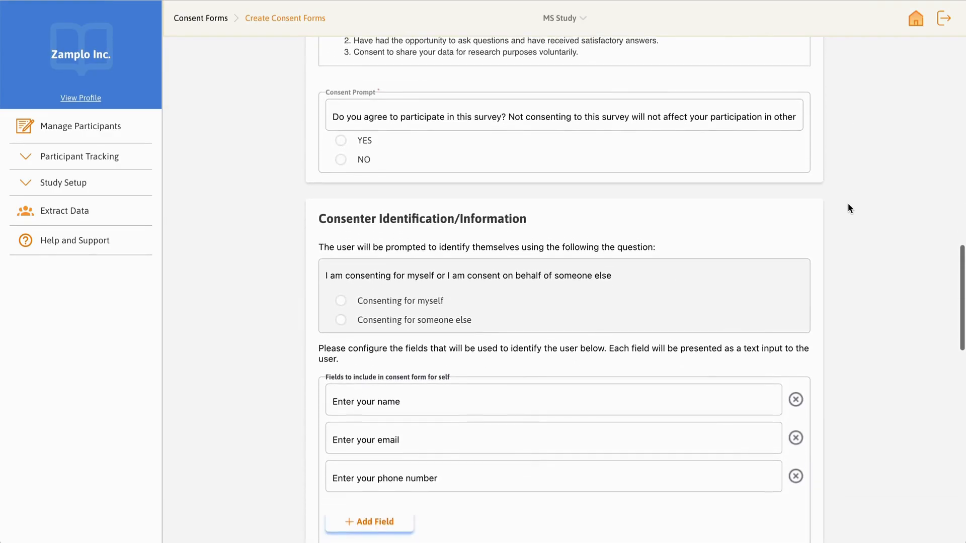
pyautogui.scroll(-3, 848, 204)
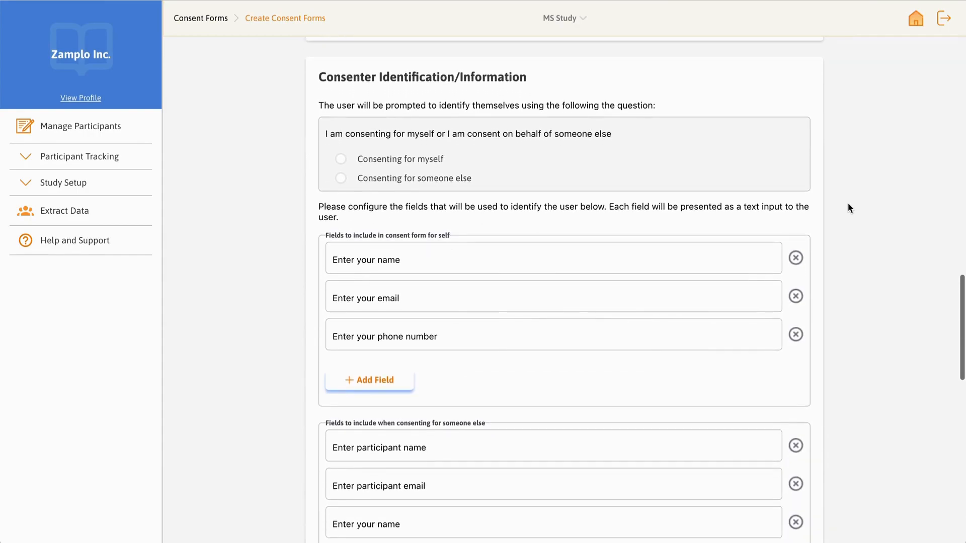
pyautogui.scroll(-5, 848, 207)
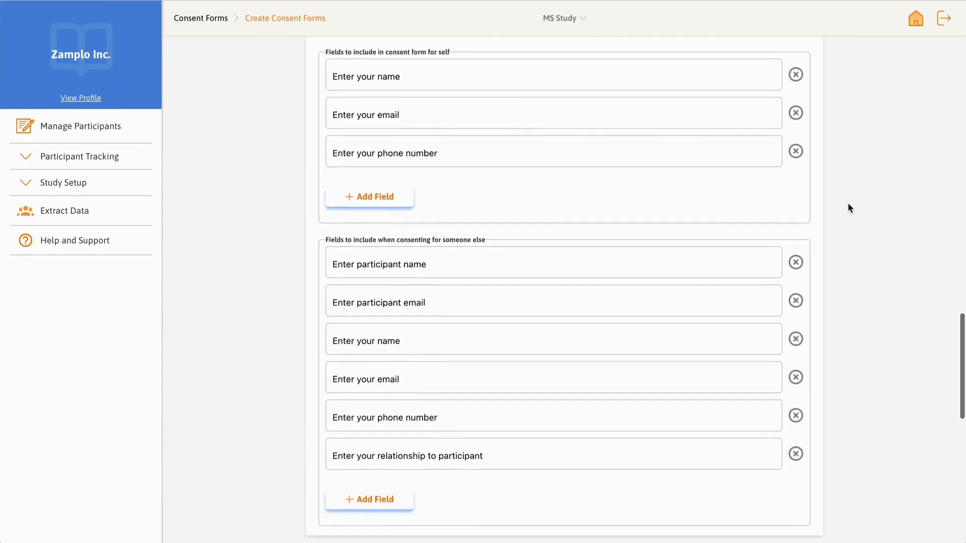
pyautogui.scroll(-4, 848, 203)
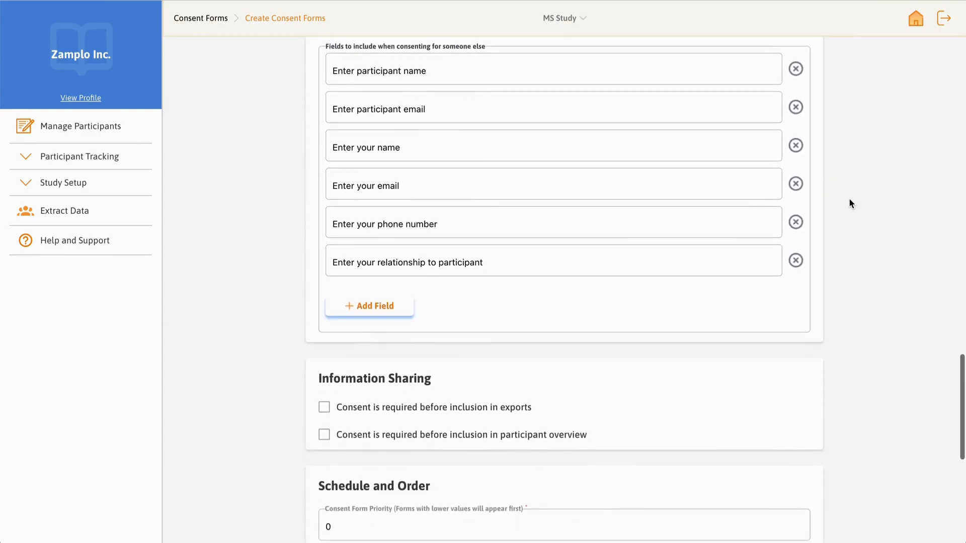
pyautogui.scroll(-4, 850, 203)
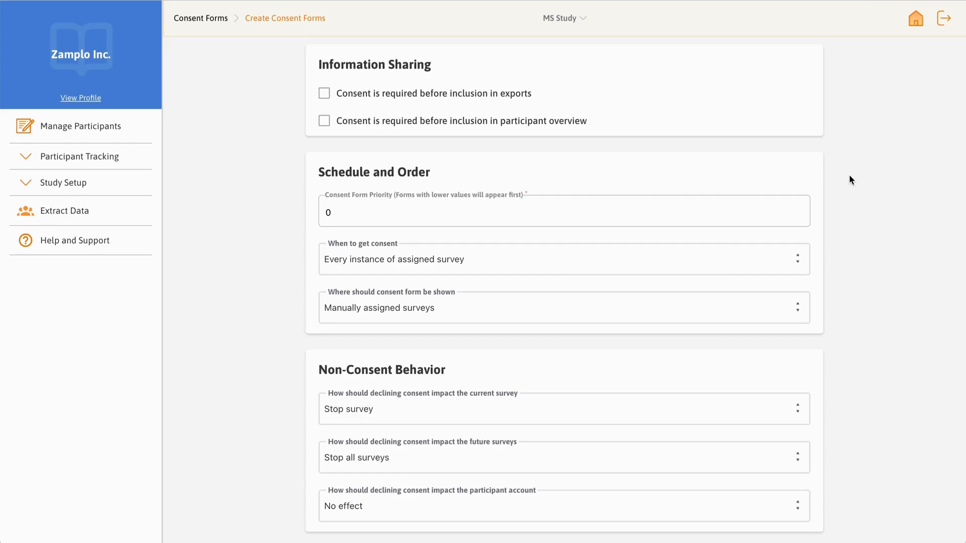
# - Keep the specific survey form's consent timing at Every instance of assigned survey and its placement at Manually assigned surveys
pyautogui.click(716, 267)
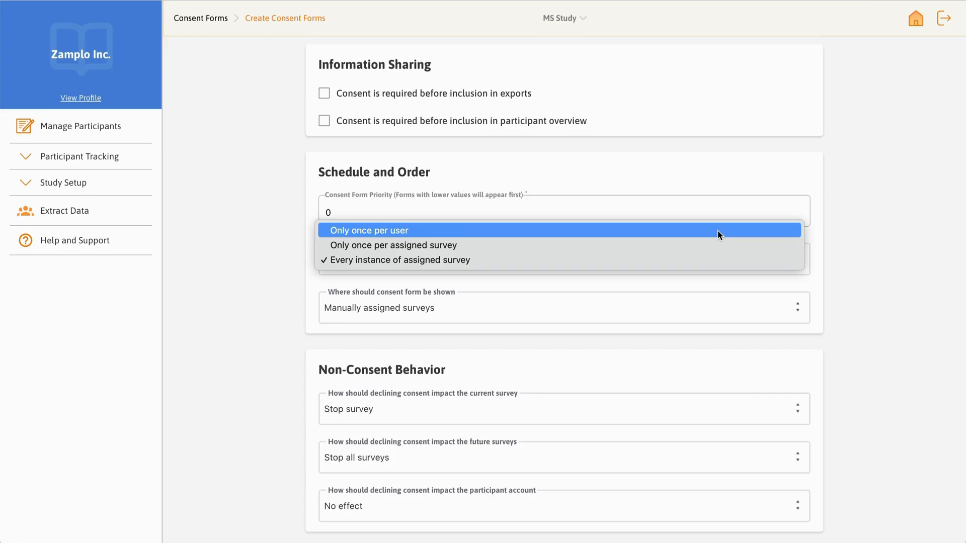
pyautogui.click(711, 260)
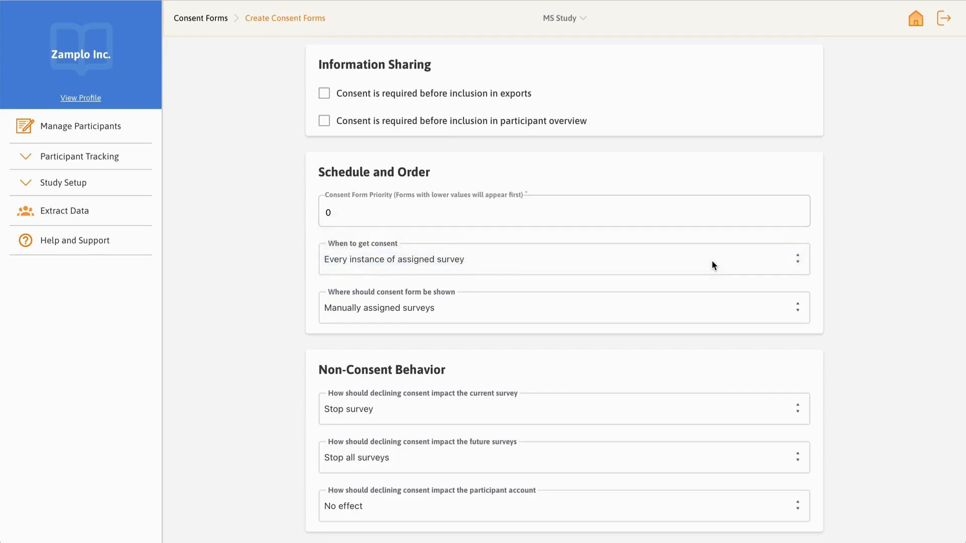
pyautogui.click(715, 314)
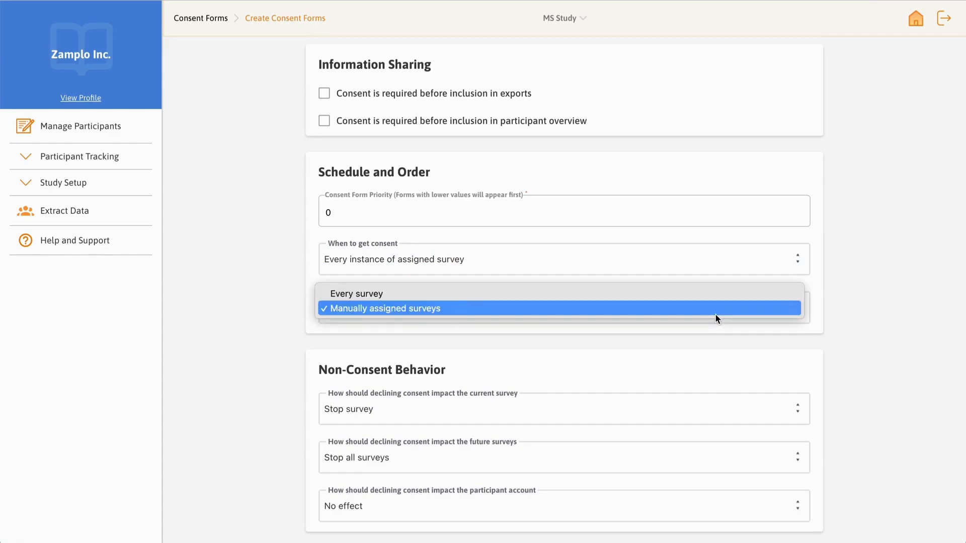
pyautogui.click(702, 312)
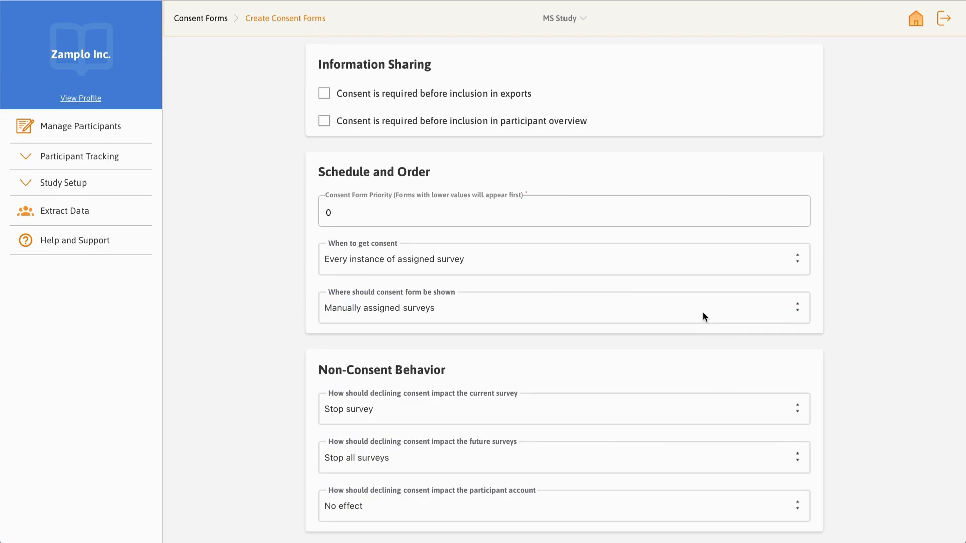
# - Keep the non-consent impact on the current survey at Stop survey and set the impact on future surveys to No effect
pyautogui.scroll(-2, 703, 317)
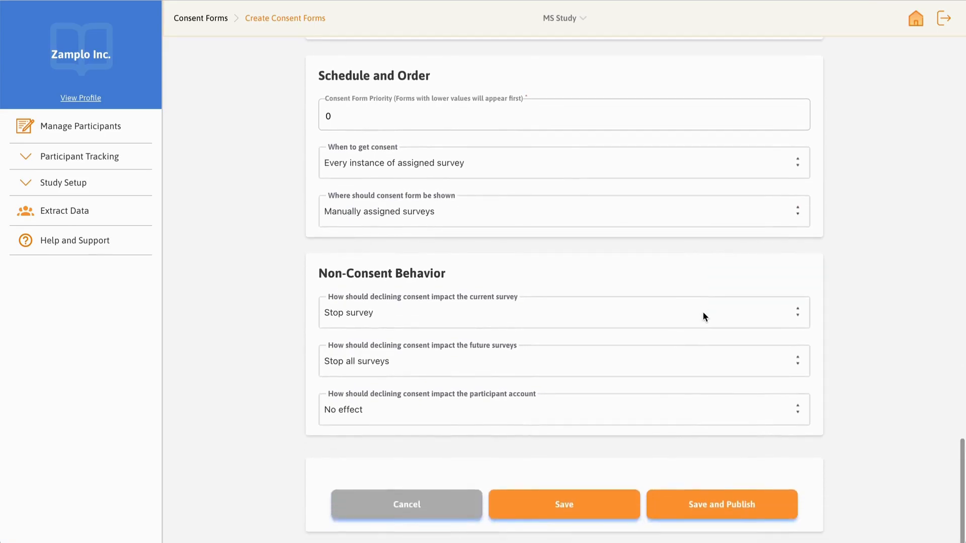
pyautogui.click(707, 322)
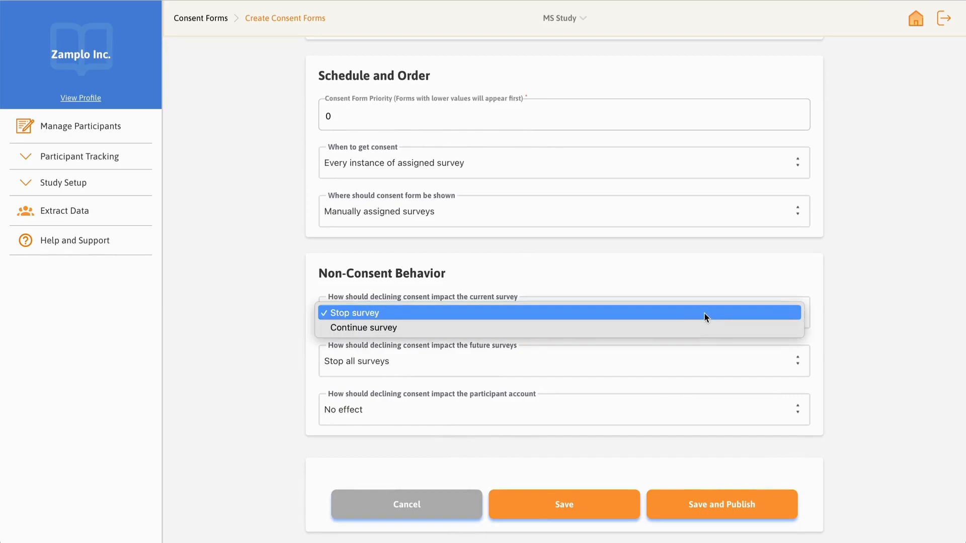
pyautogui.click(702, 313)
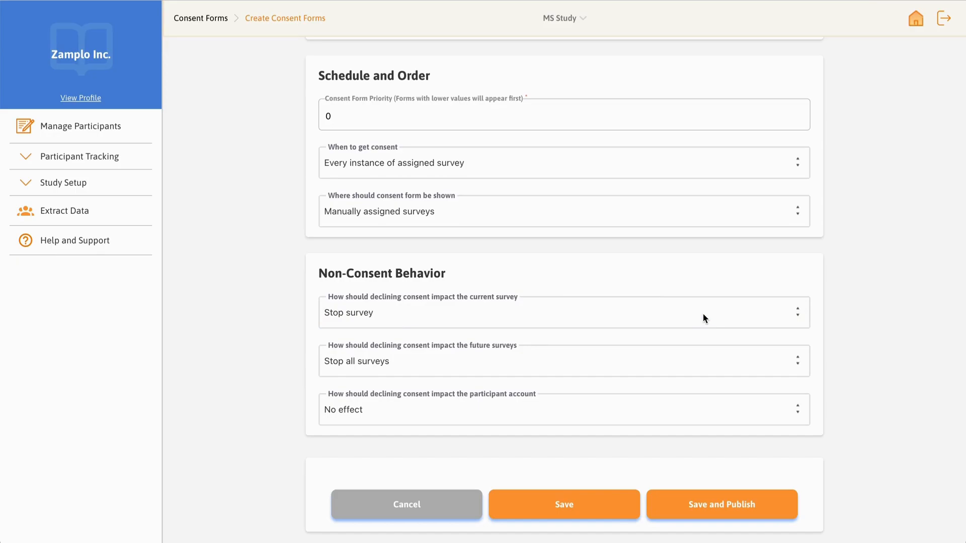
pyautogui.click(706, 365)
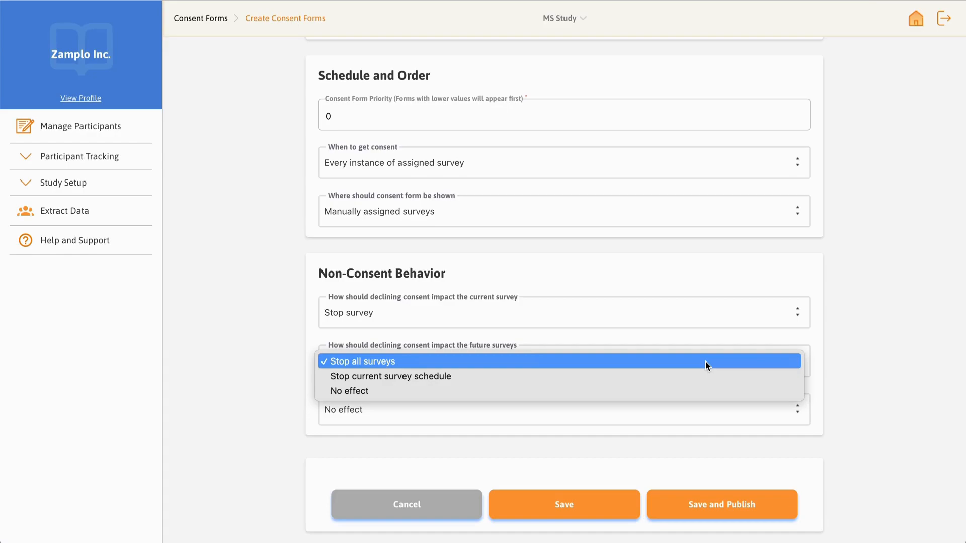
pyautogui.click(686, 392)
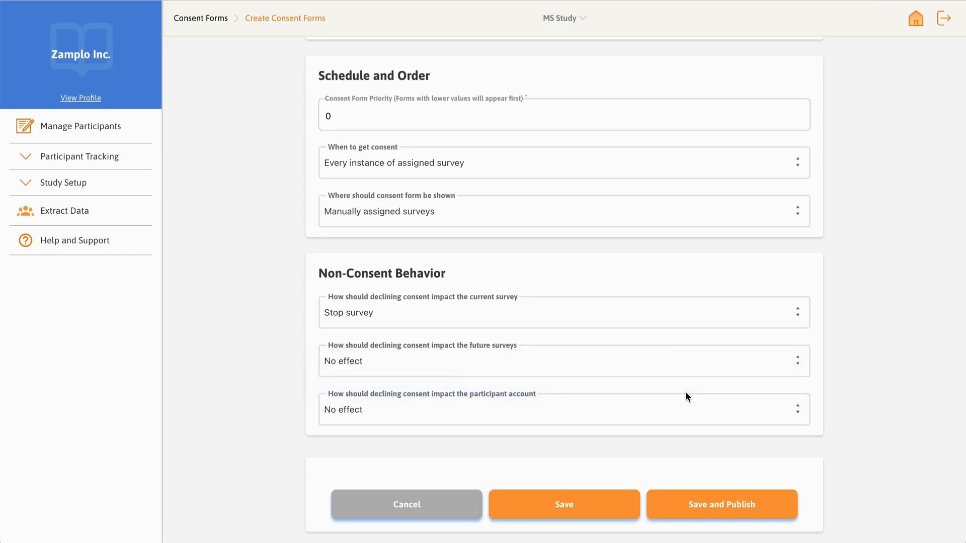
# - Set the specific survey form to get consent Only once per user
pyautogui.click(781, 168)
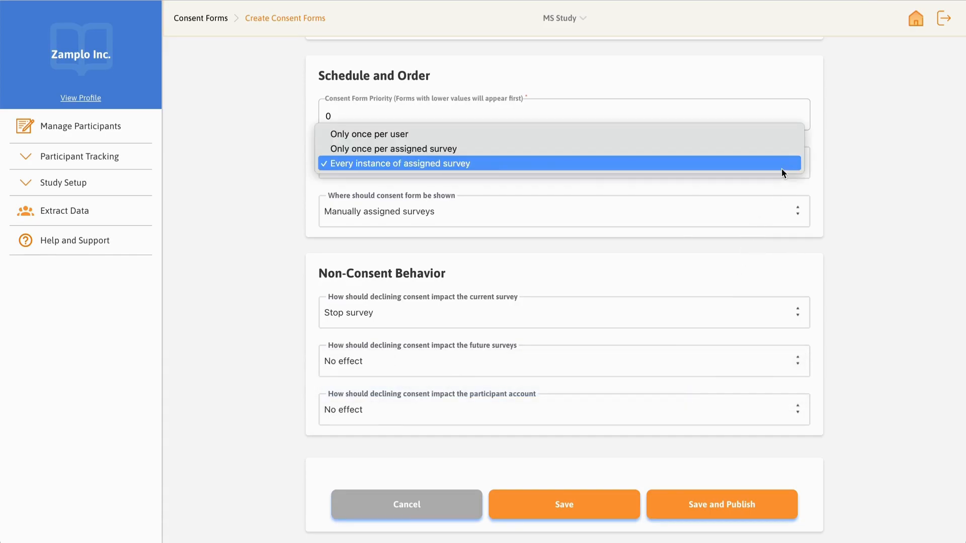
pyautogui.click(777, 135)
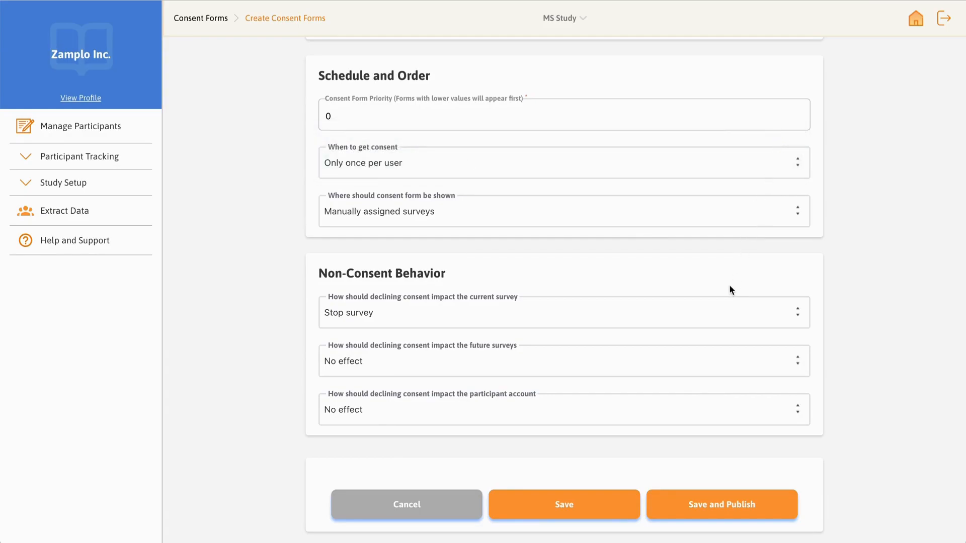
# - Set the non-consent impact on future surveys to Stop all surveys and keep the participant account impact at No effect
pyautogui.click(696, 359)
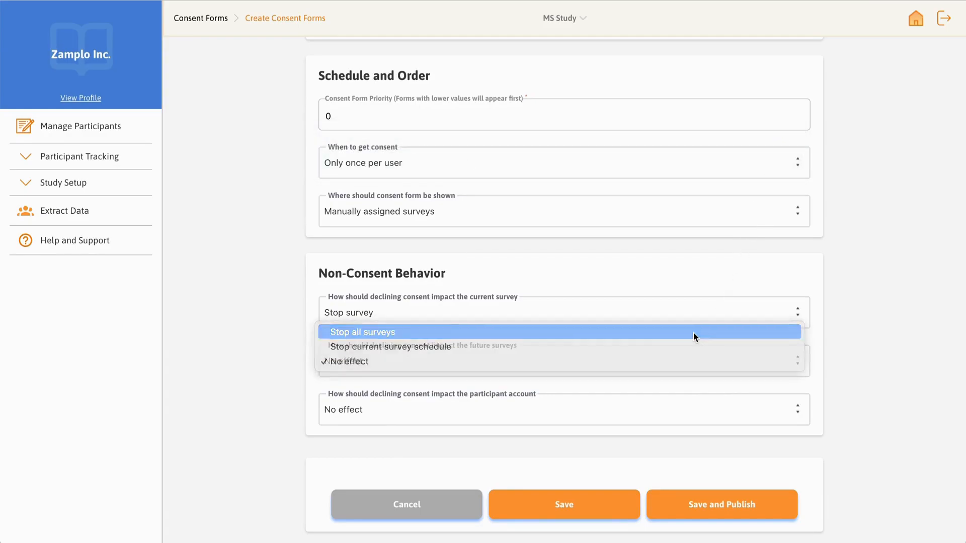
pyautogui.click(694, 336)
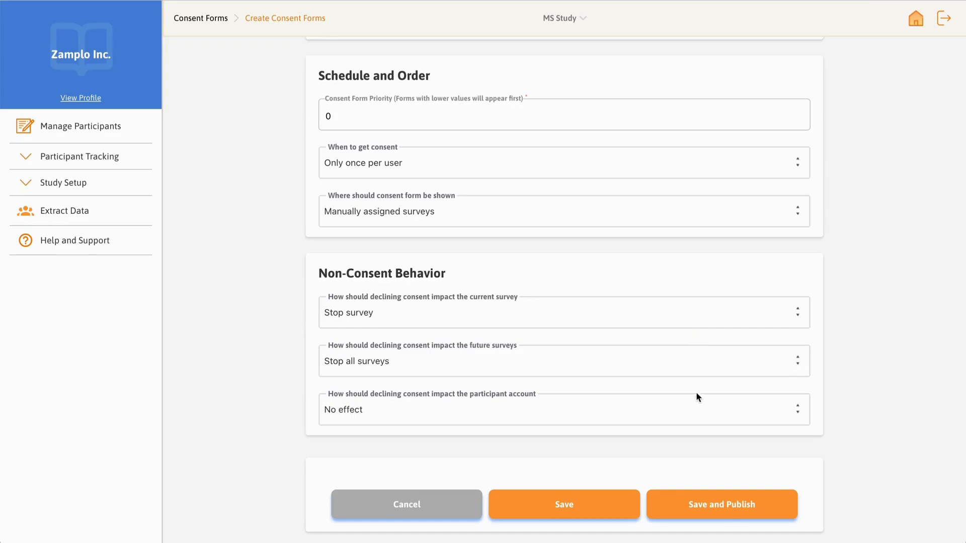
pyautogui.click(688, 421)
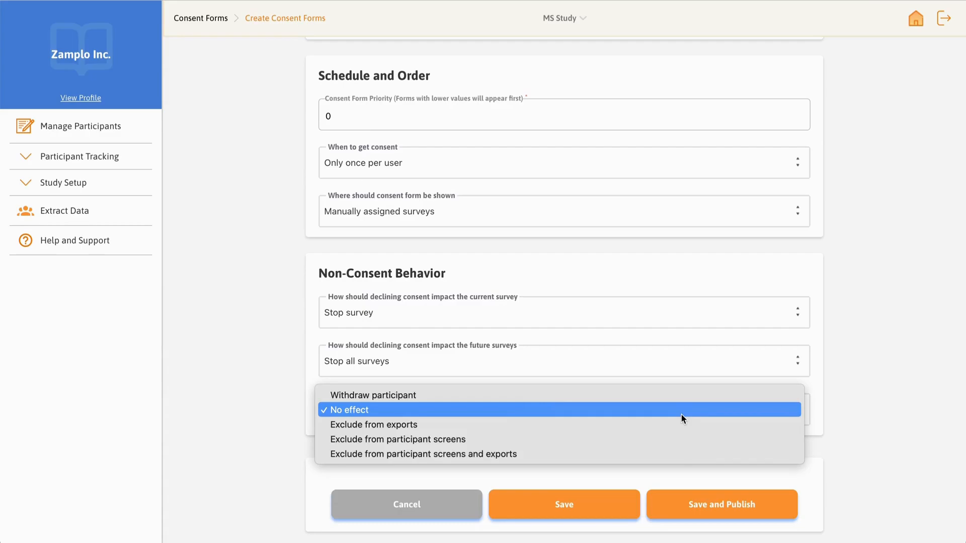
pyautogui.click(681, 414)
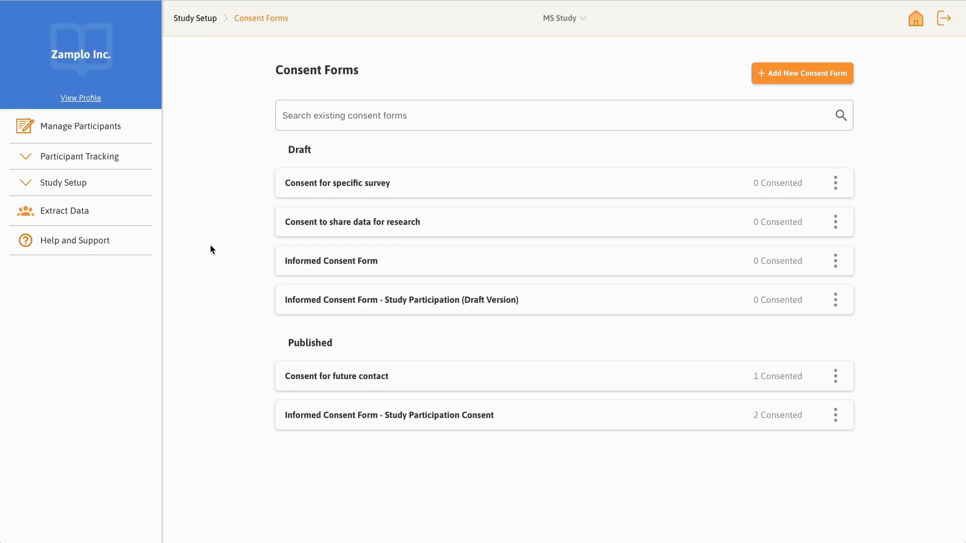
# - Open the draft survey "Copy of MSIS-29" from the study's surveys for editing and save it
pyautogui.click(104, 183)
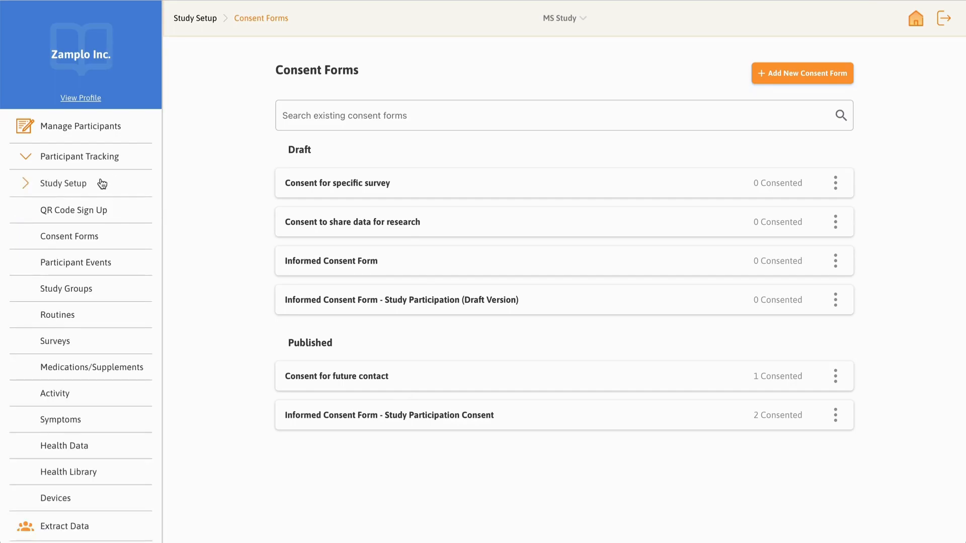
pyautogui.click(67, 335)
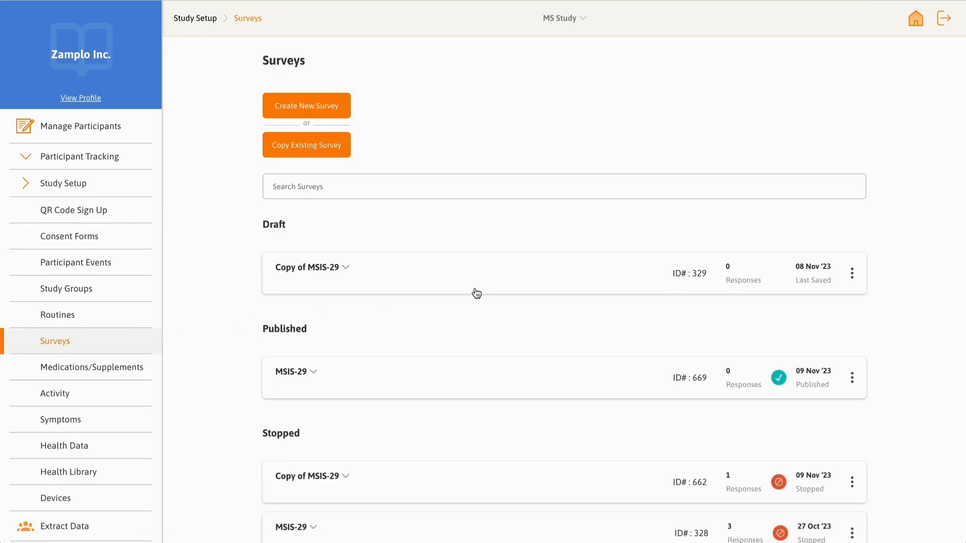
pyautogui.click(852, 271)
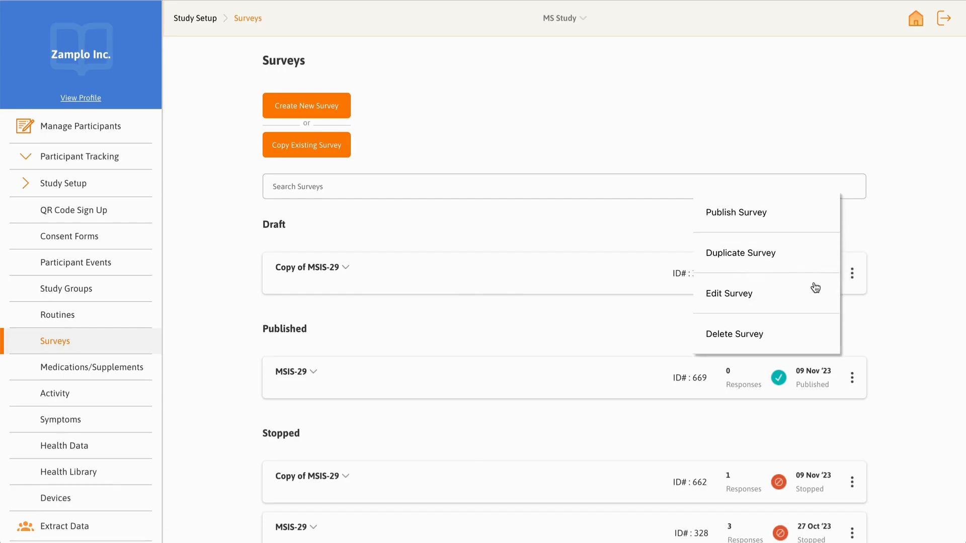
pyautogui.click(781, 296)
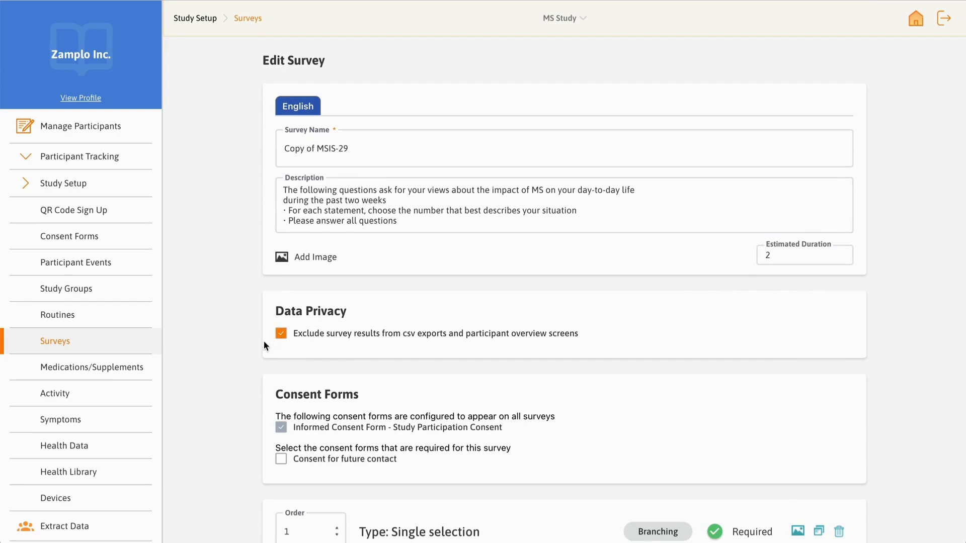
pyautogui.scroll(-20, 264, 345)
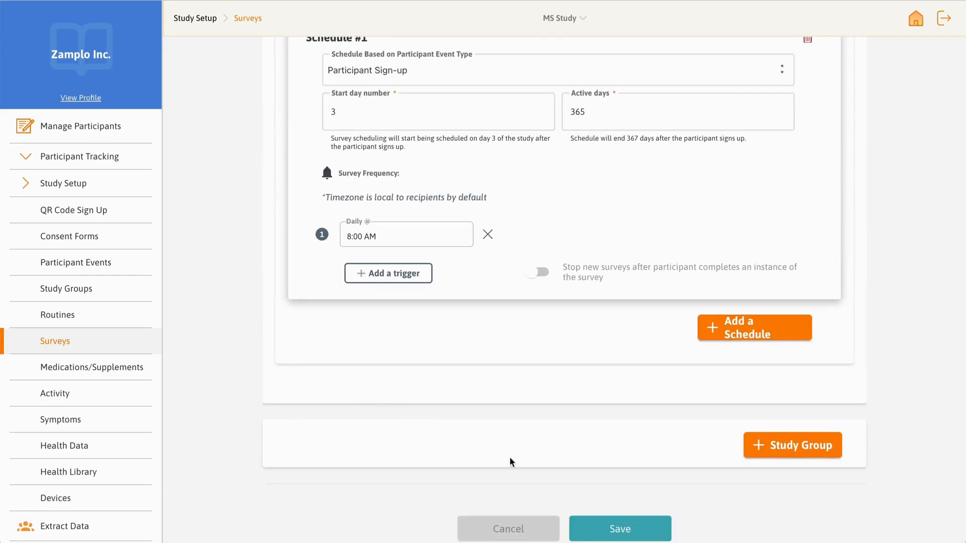
pyautogui.click(614, 529)
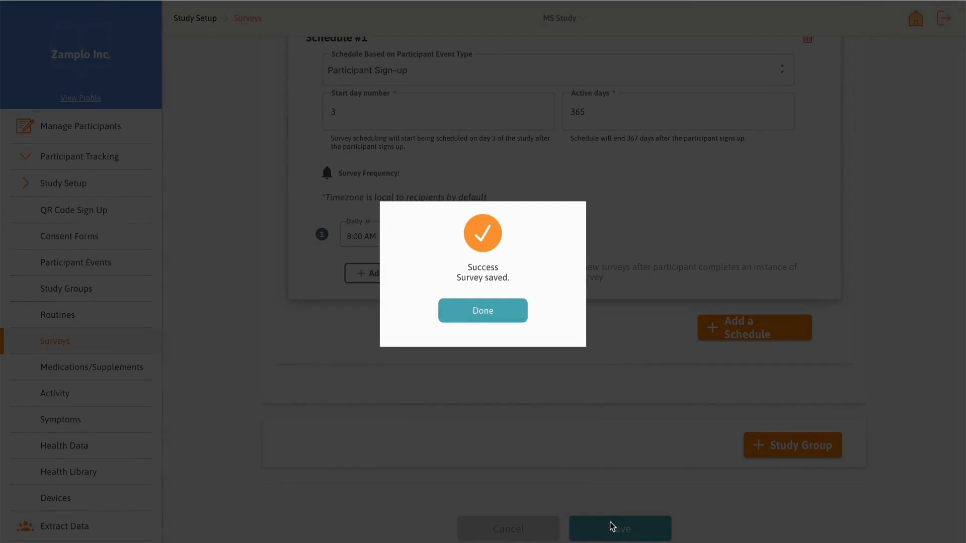